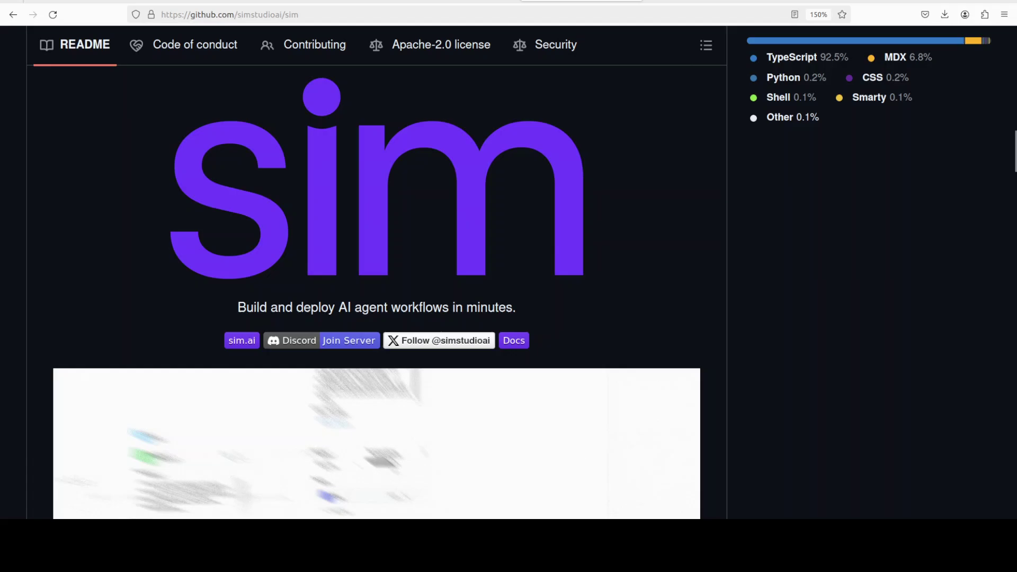
# Leave the sim README and bring up the YouTube channel page
pyautogui.click(458, 2)
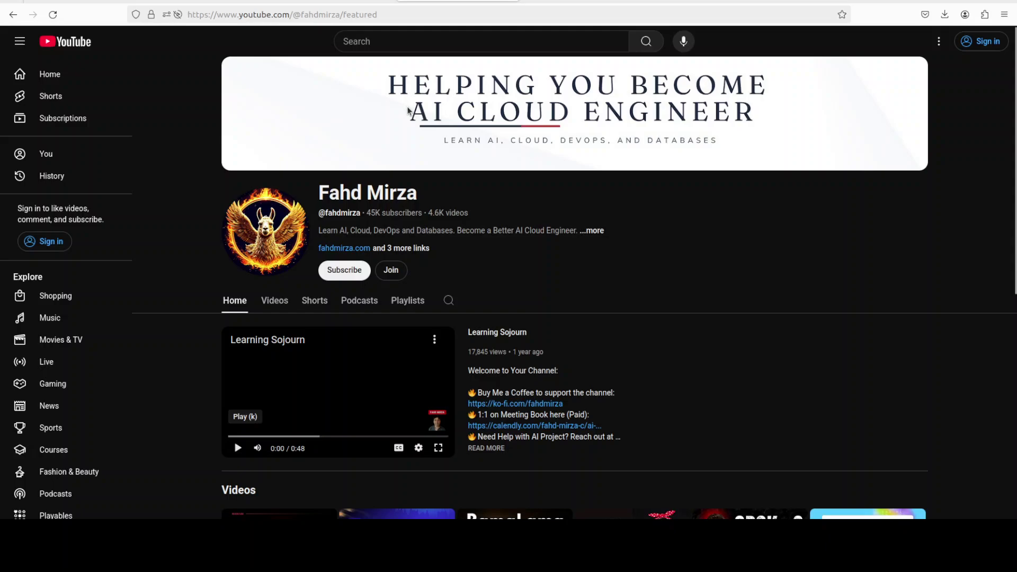
# Bring up the transformerlab/transformerlab-app GitHub repository page
pyautogui.hotkey('ctrl', 'shift', 'Tab')
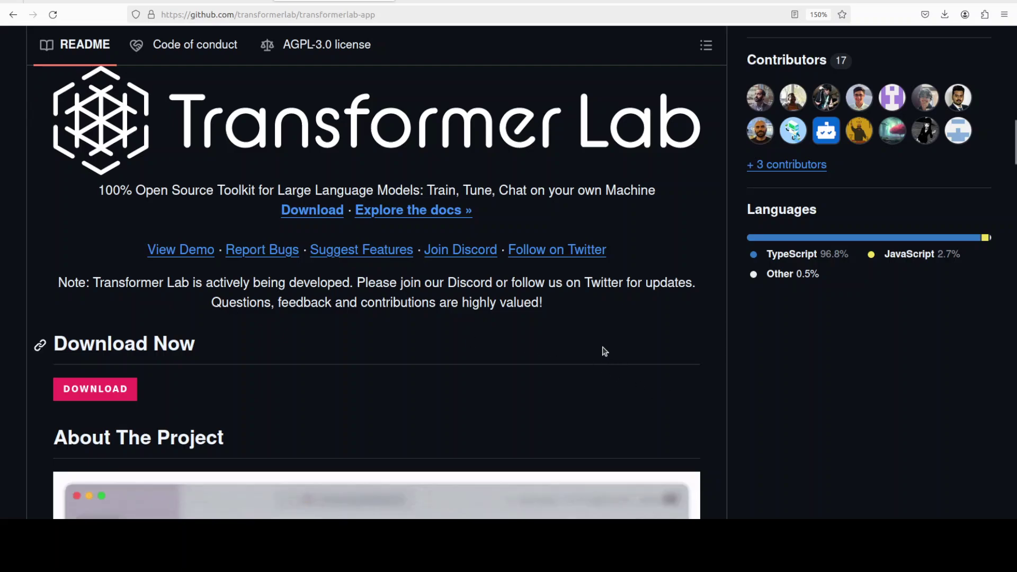
# Go back to the simstudioai/sim repository and view its apps/sim/public/static/demo.gif animation
pyautogui.click(606, 2)
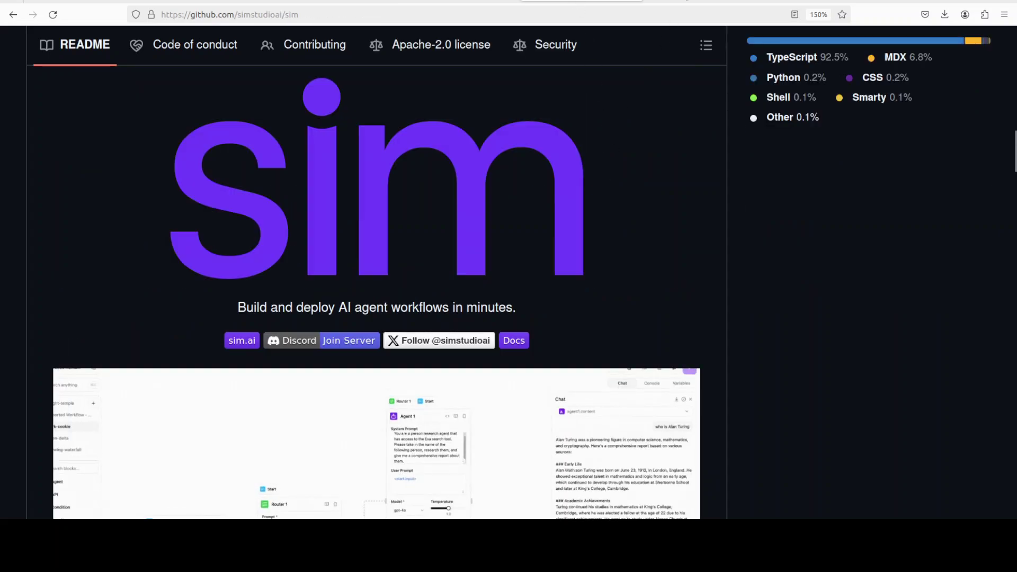
pyautogui.click(704, 2)
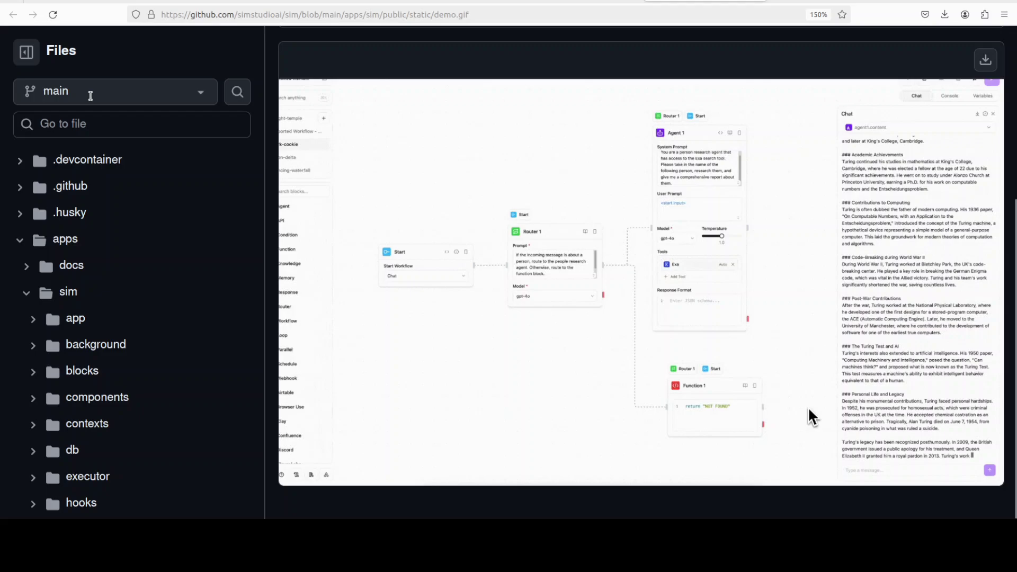
# Rerun nvidia-smi in the terminal to verify the ~80 GB H100 GPU, then clear
pyautogui.hotkey('alt', 'Tab')
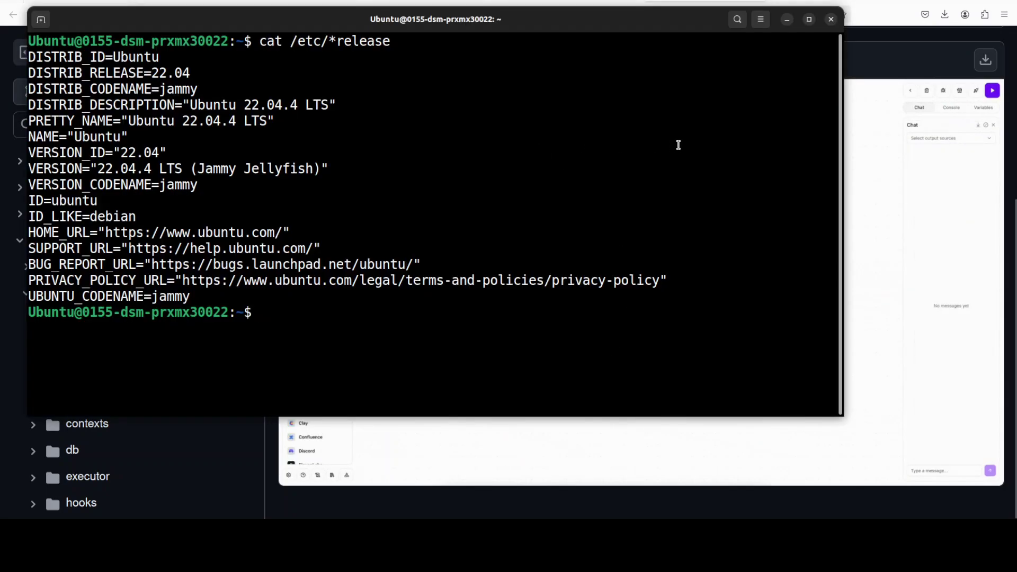
pyautogui.press('Up')
pyautogui.press('Up')
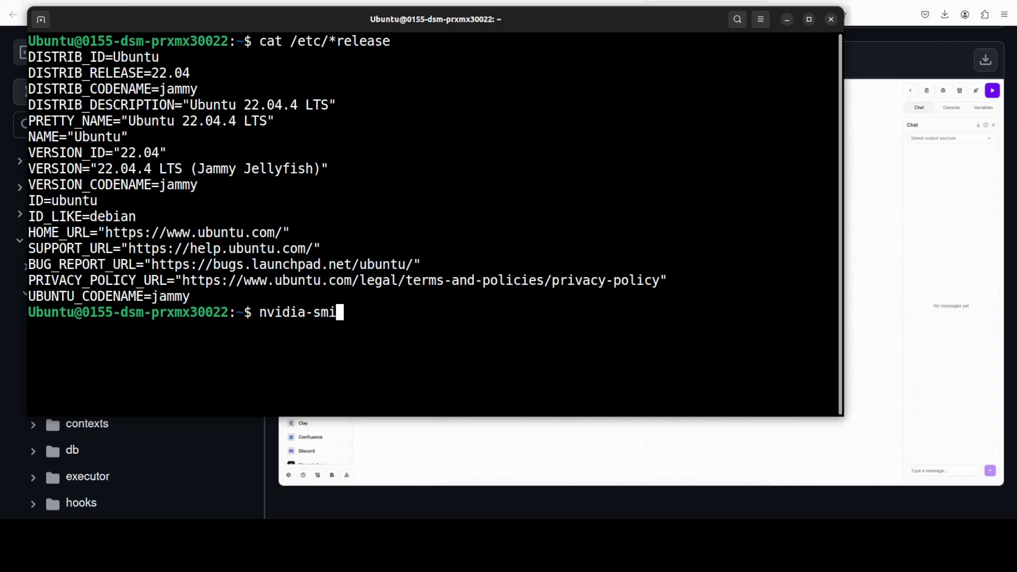
pyautogui.press('Return')
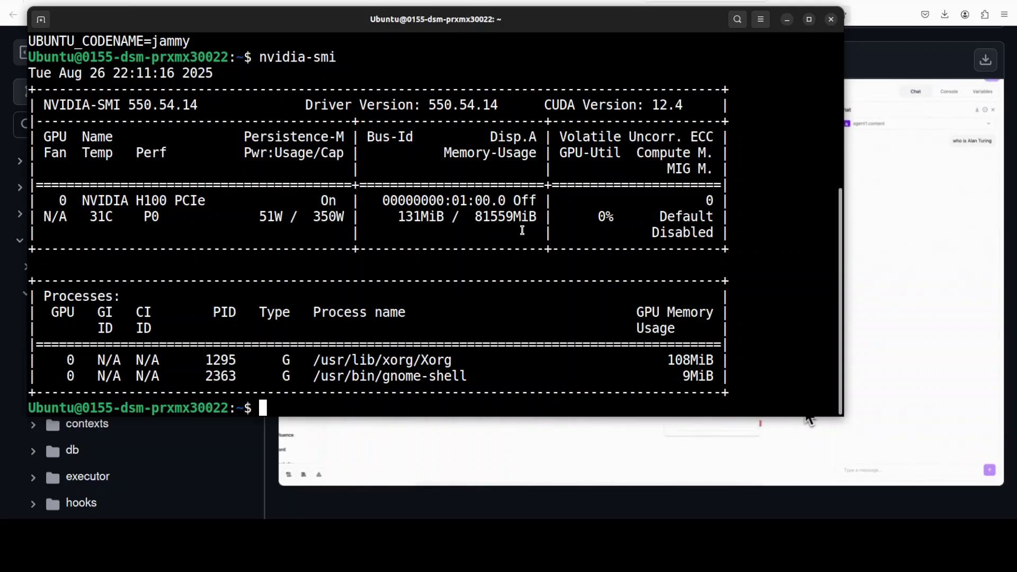
pyautogui.write('clear')
pyautogui.press('Return')
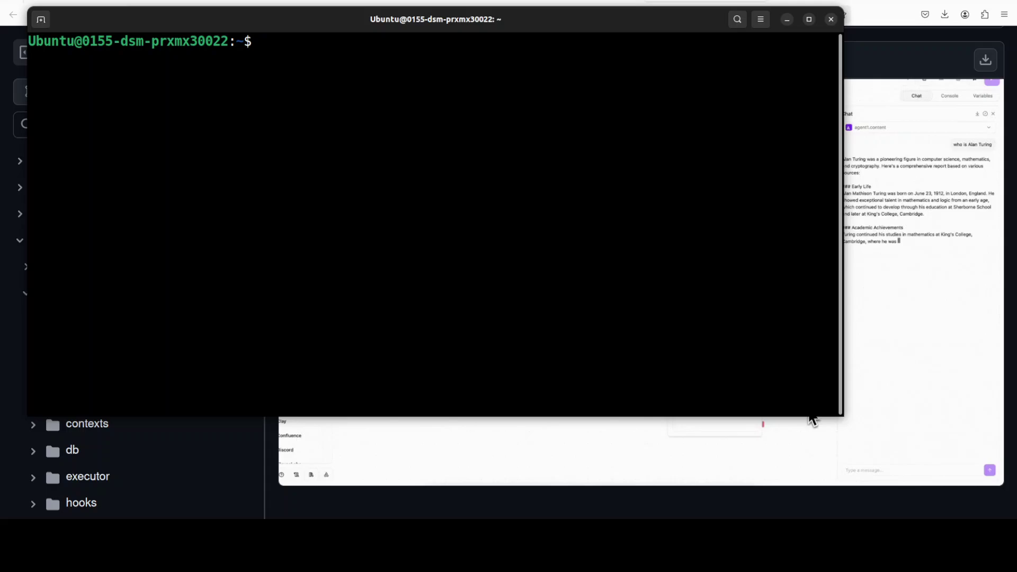
# Create and activate a Python 3.11 conda environment named ai
pyautogui.click(108, 4)
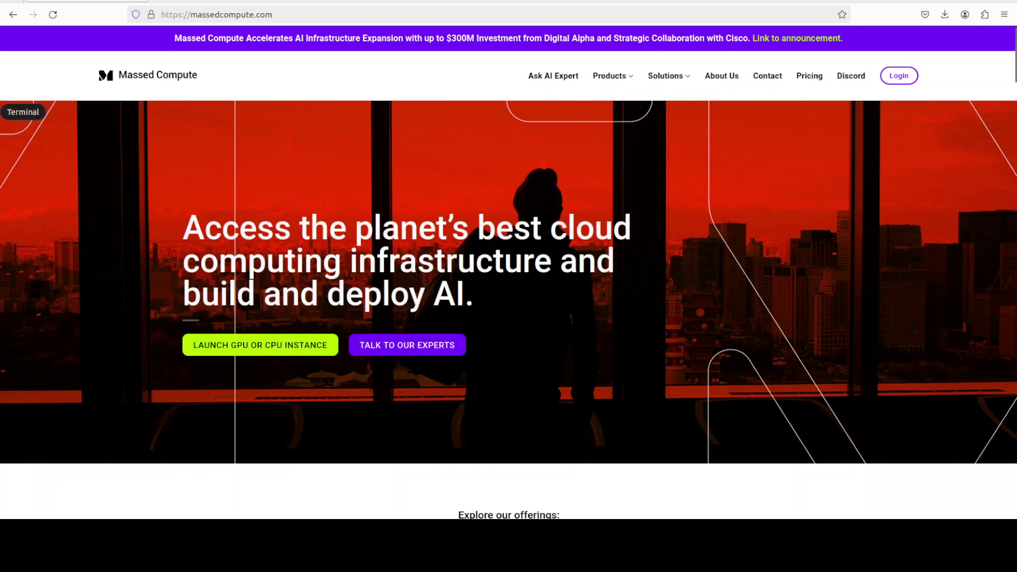
pyautogui.click(4, 112)
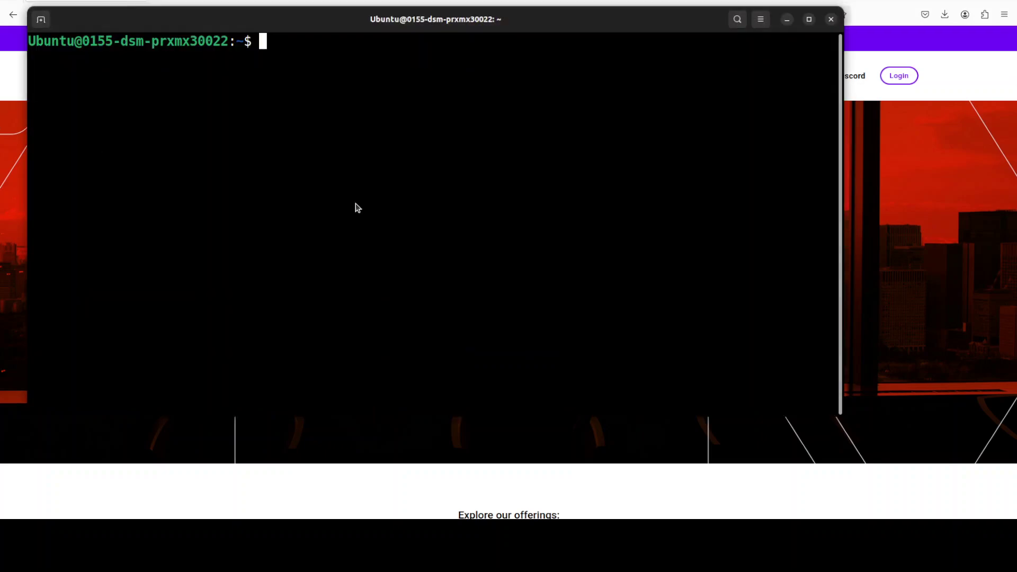
pyautogui.rightClick(333, 117)
pyautogui.click(378, 156)
pyautogui.press('Return')
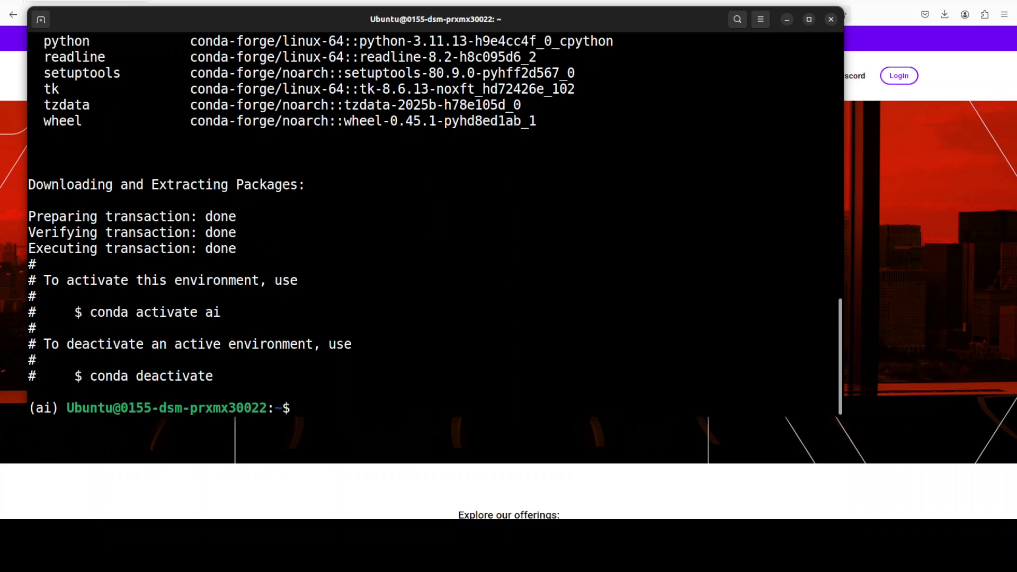
# Clone the sim repository, move into ~/sim, and clear the screen
pyautogui.rightClick(390, 207)
pyautogui.click(403, 245)
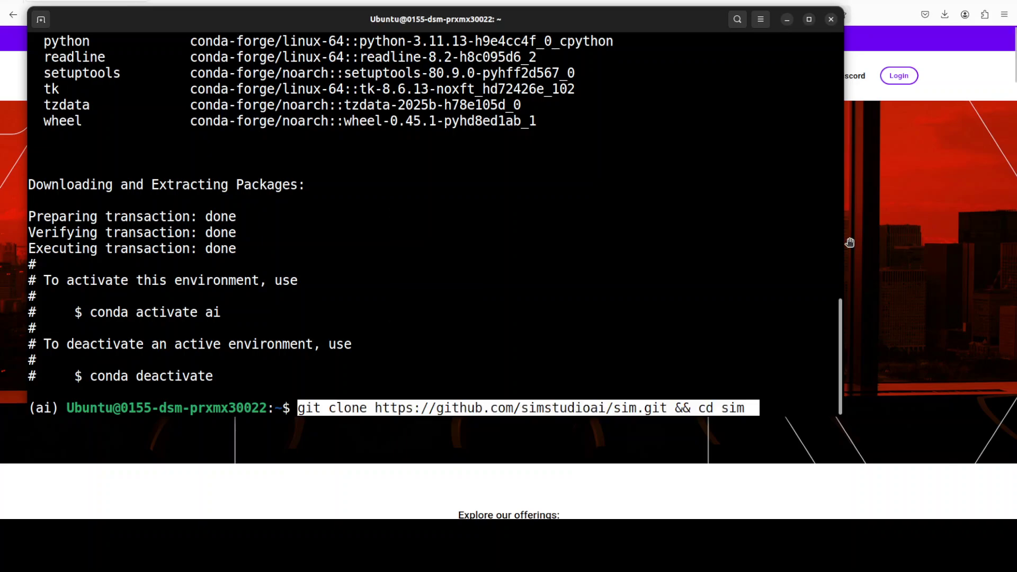
pyautogui.press('Return')
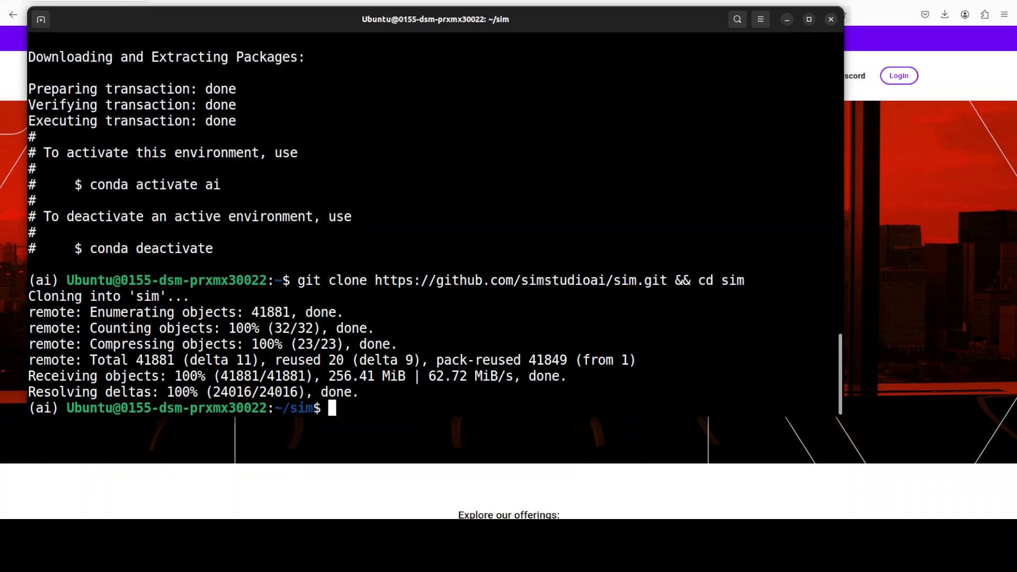
pyautogui.hotkey('ctrl', 'l')
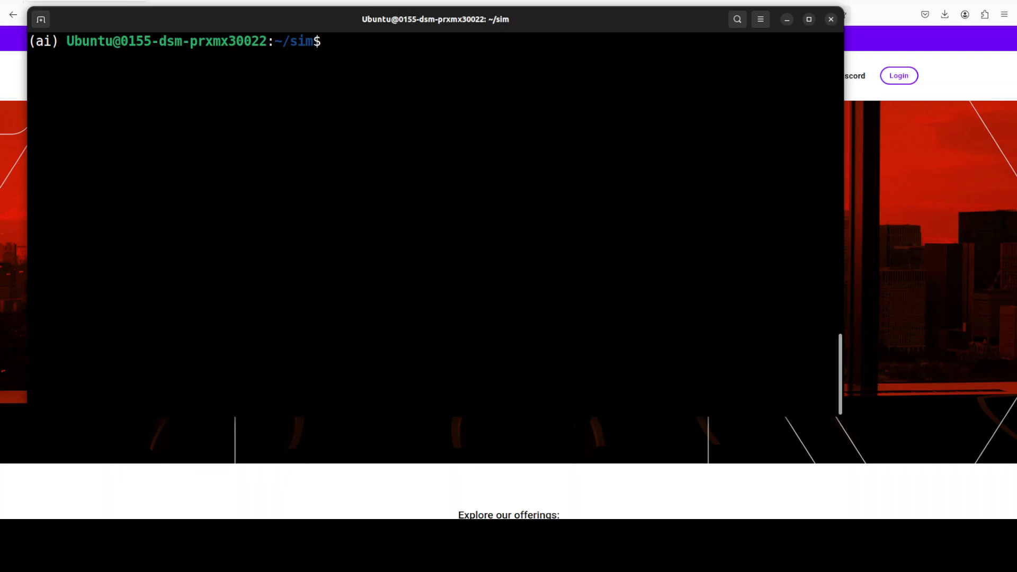
# Check that Docker 26.1.0 is installed with docker --version, then clear
pyautogui.write('docker --version')
pyautogui.press('Return')
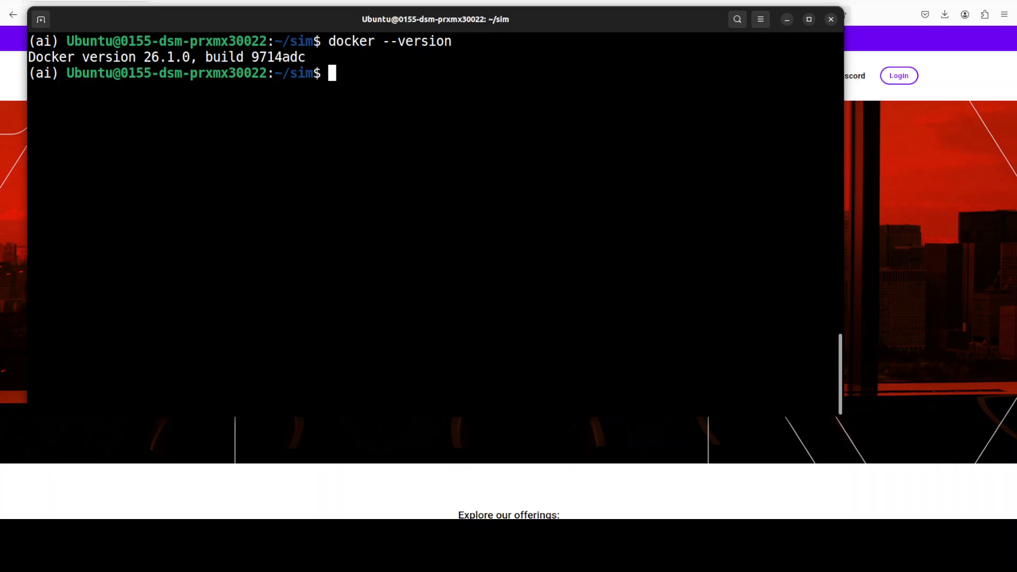
pyautogui.write('clear')
pyautogui.press('Return')
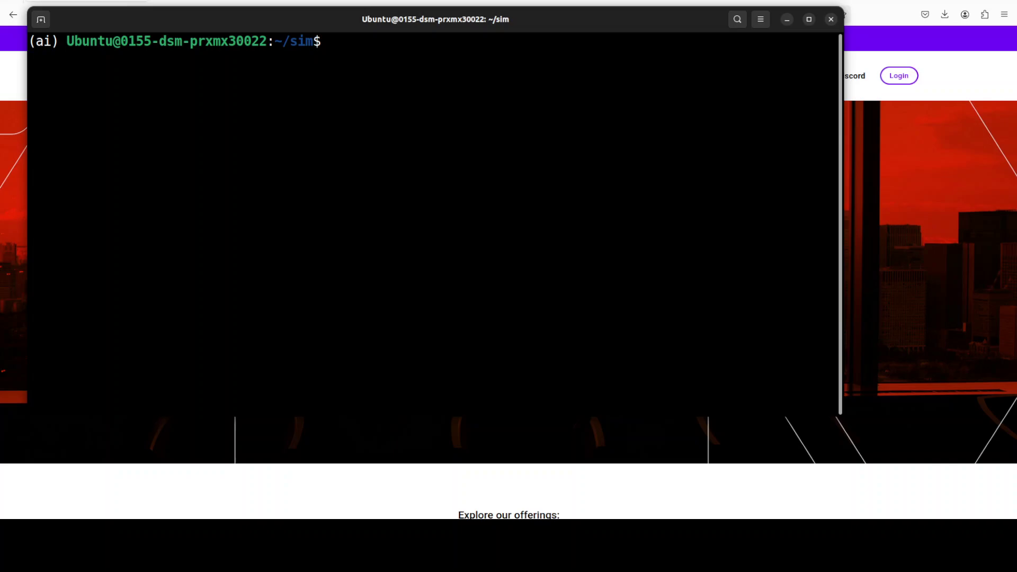
# Launch docker compose -f docker-compose.ollama.yml --profile setup up -d and return to the browser
pyautogui.rightClick(331, 81)
pyautogui.click(386, 121)
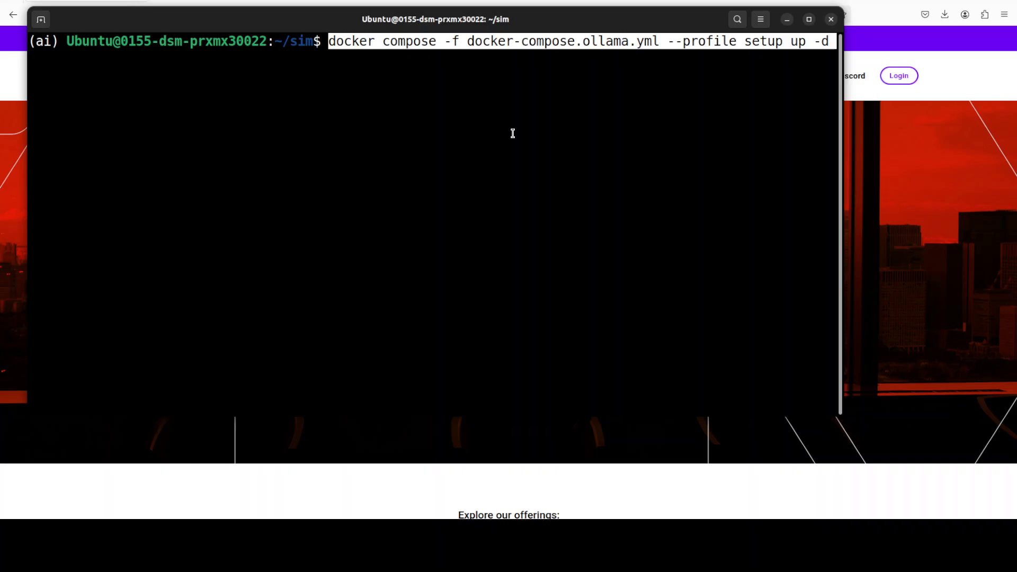
pyautogui.press('Return')
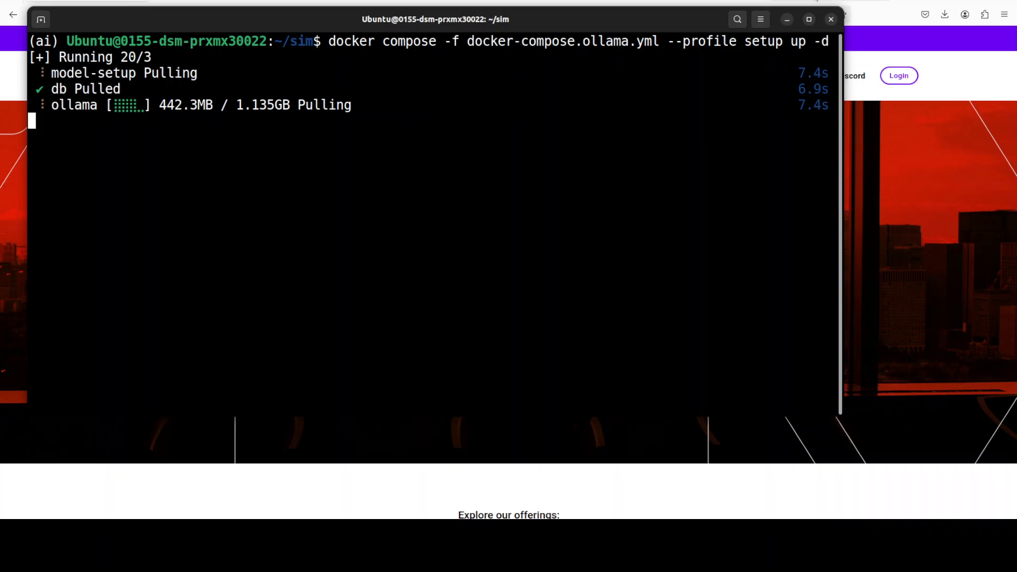
pyautogui.click(831, 2)
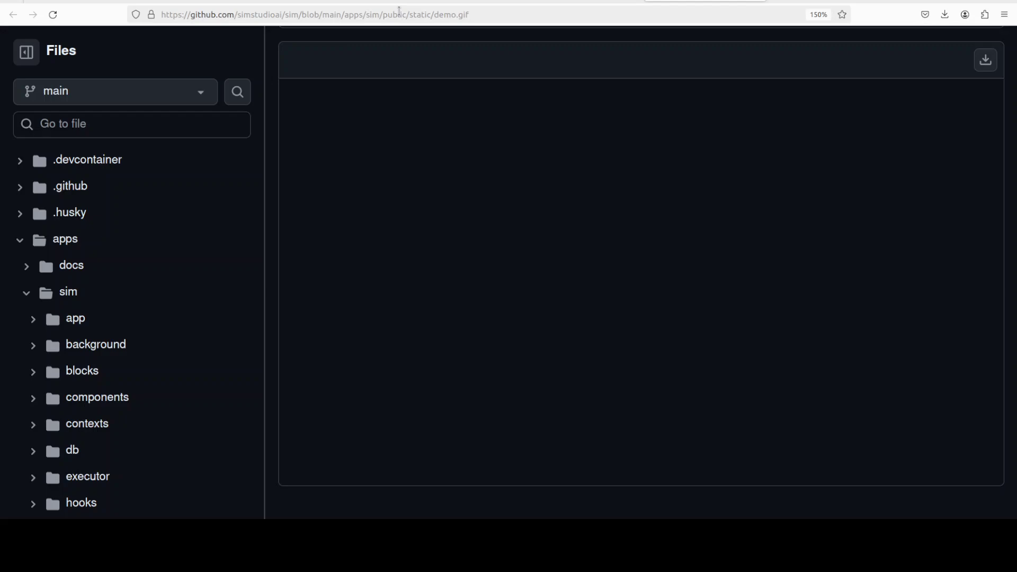
# Reload the demo.gif page so the workflow demo animation replays
pyautogui.click(291, 14)
pyautogui.press('Return')
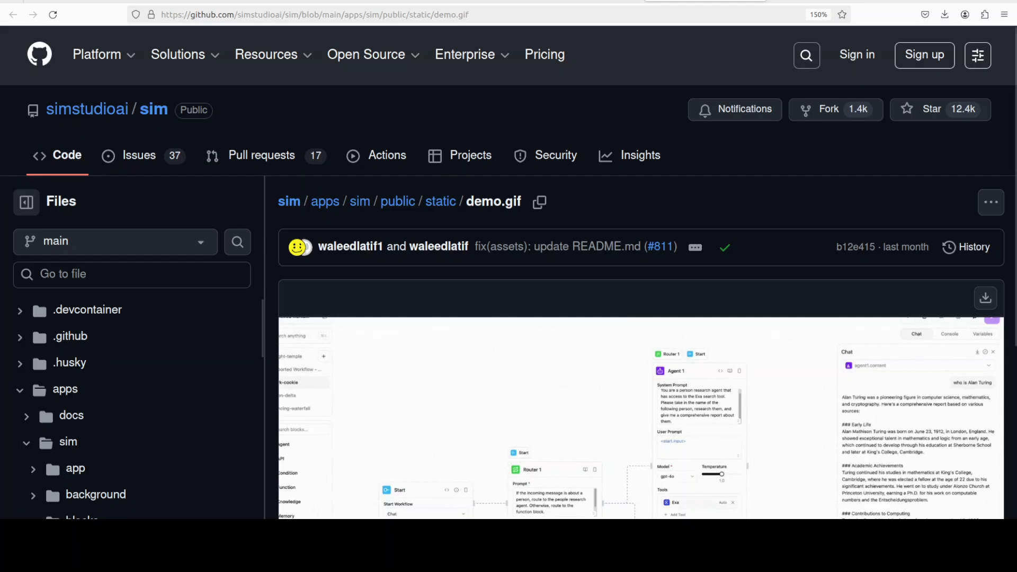
pyautogui.scroll(-3, 508, 265)
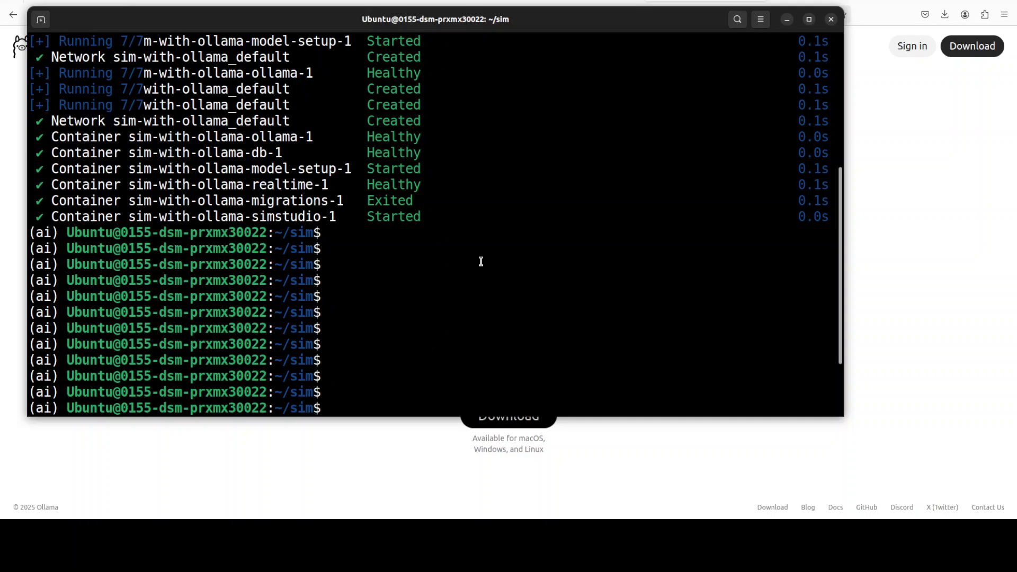
# Pull the ~13 GB gpt-oss:20b model via docker compose exec ollama, then clear the terminal
pyautogui.press('Return')
pyautogui.press('Return')
pyautogui.press('Return')
pyautogui.press('Return')
pyautogui.press('Return')
pyautogui.press('Return')
pyautogui.write('clea')
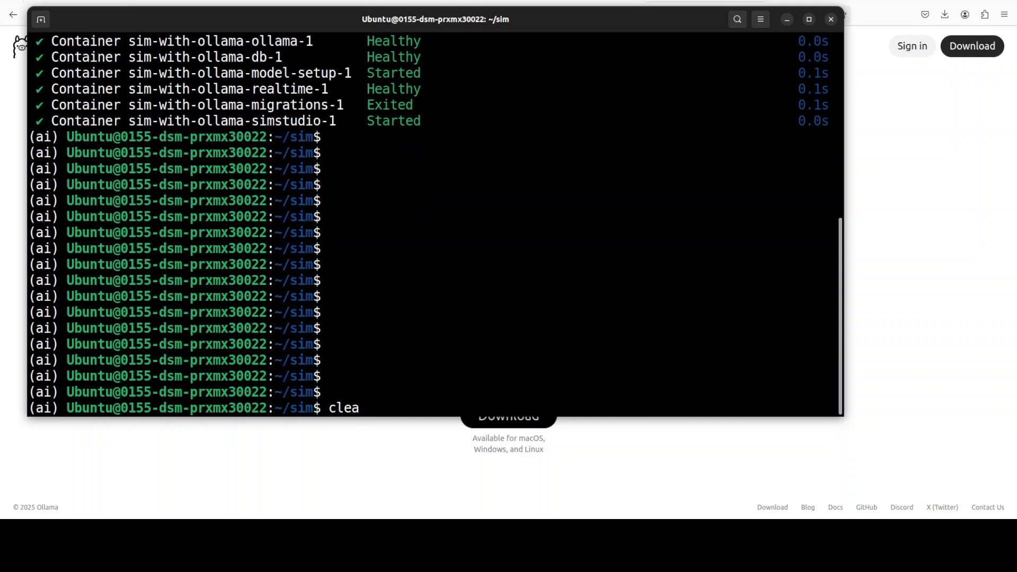
pyautogui.write('r')
pyautogui.press('Return')
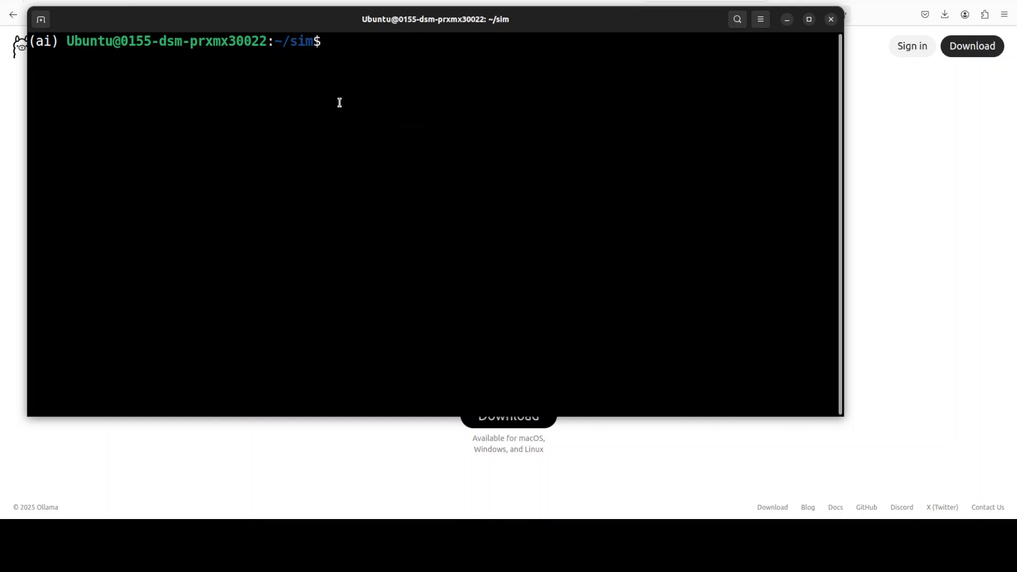
pyautogui.rightClick(312, 102)
pyautogui.click(351, 137)
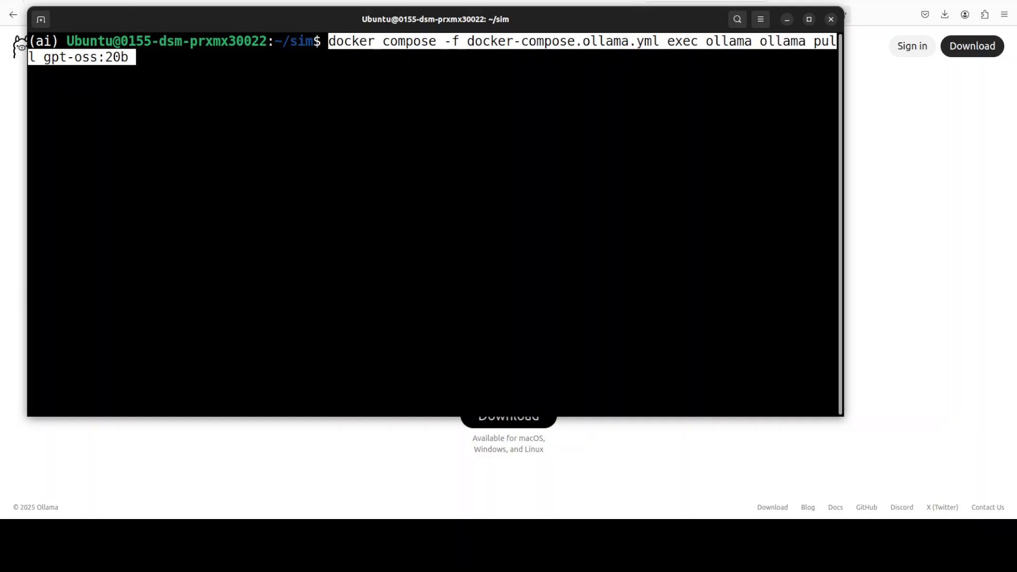
pyautogui.press('Return')
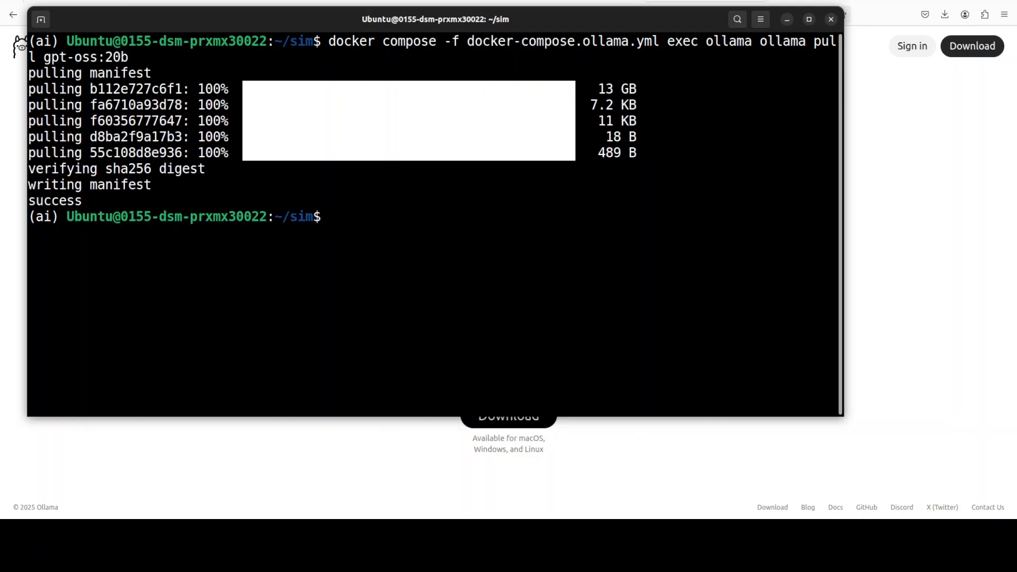
pyautogui.write('clear')
pyautogui.press('Return')
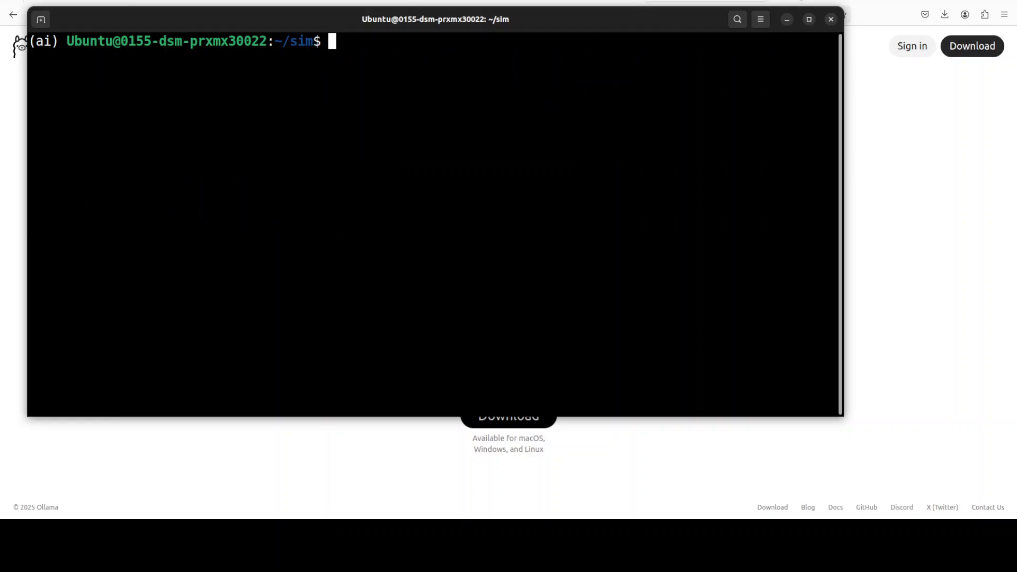
pyautogui.hotkey('alt', 'Tab')
pyautogui.hotkey('ctrl', 't')
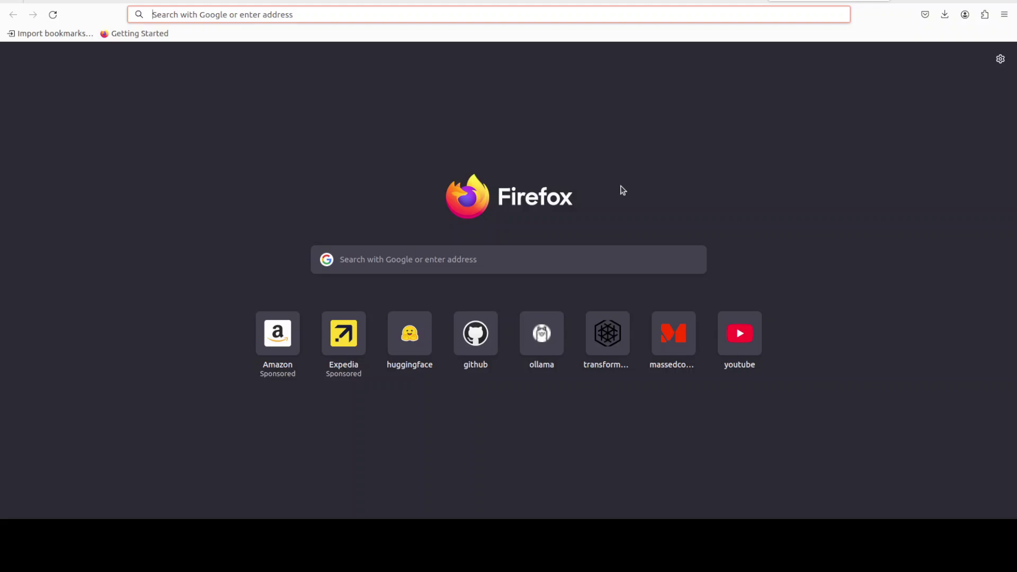
pyautogui.write('http://localhost:3000')
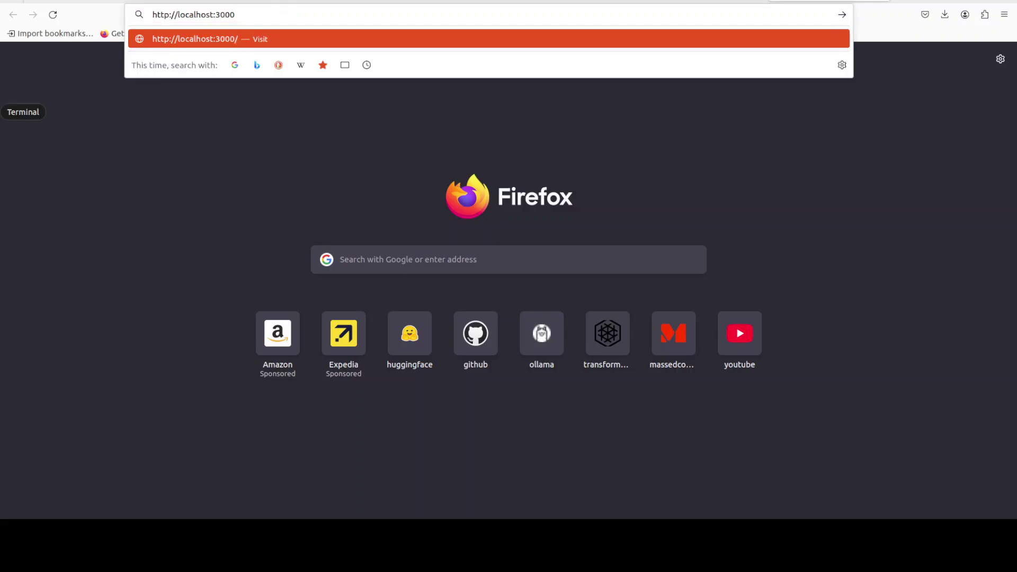
pyautogui.press('Return')
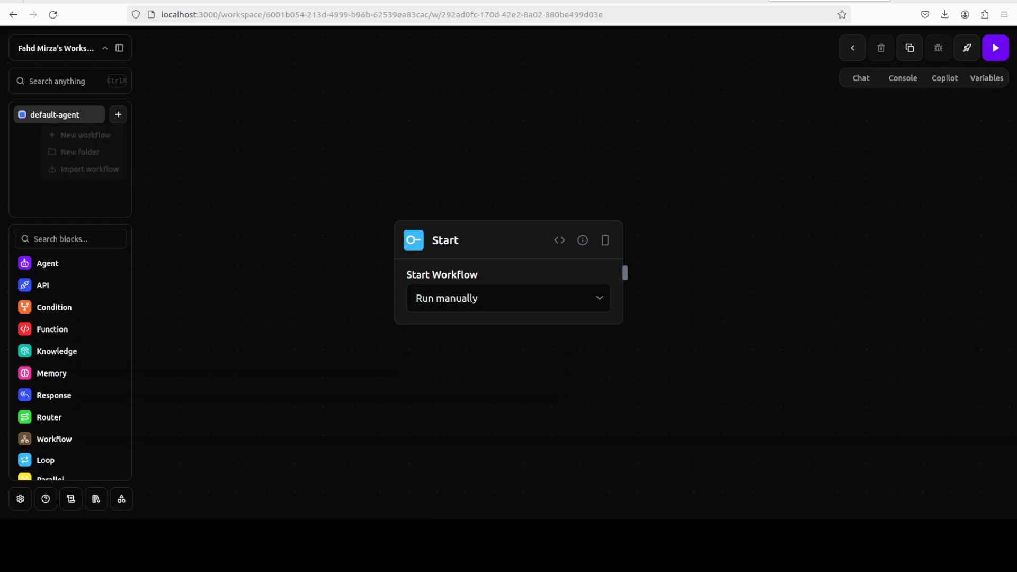
# Add a new workflow and rename ocean-comet to the user's first name plus -Workflow
pyautogui.click(118, 115)
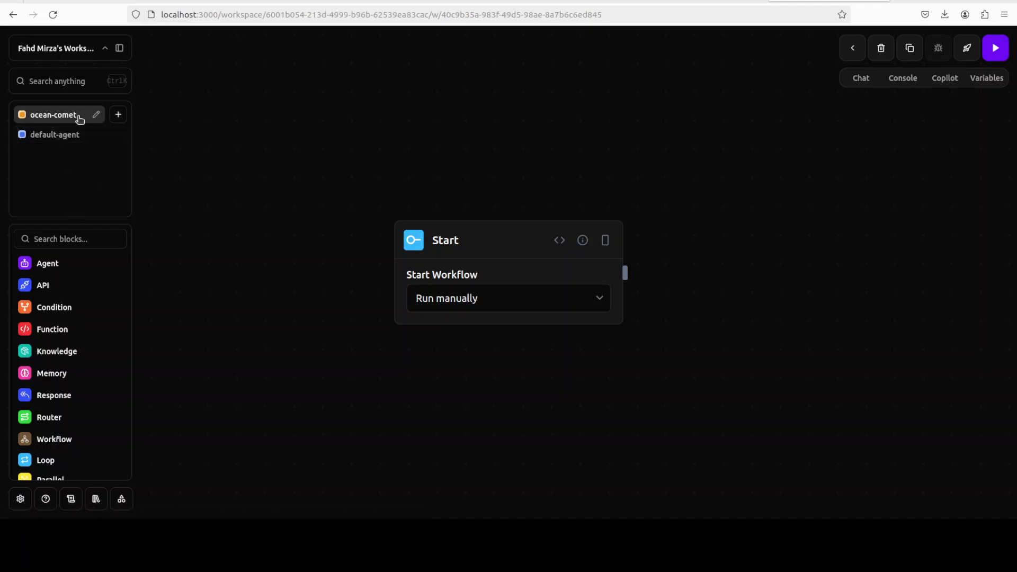
pyautogui.click(97, 116)
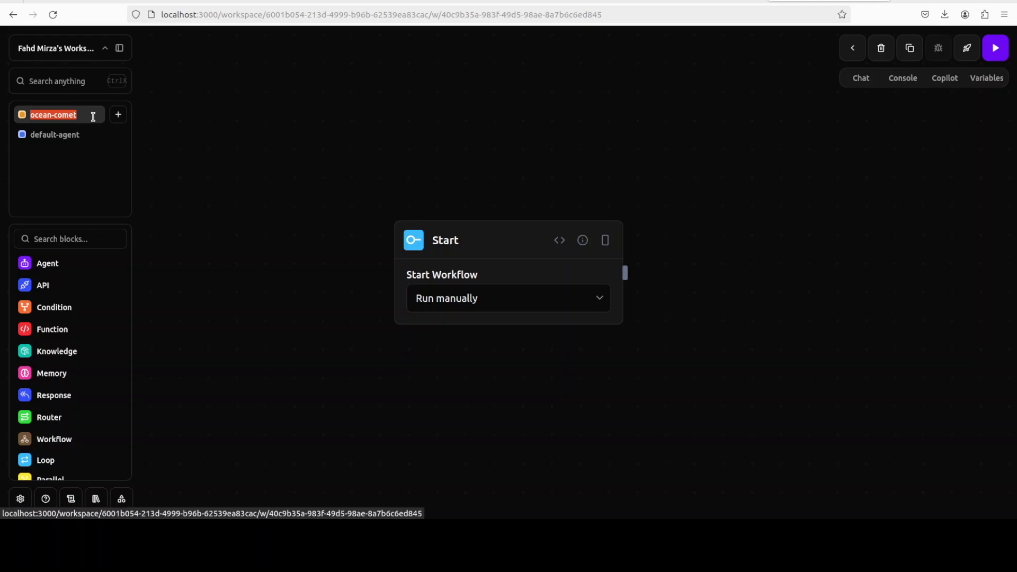
pyautogui.write('flow')
# Add an Agent 1 block to the canvas and arrange it beside the Start block
pyautogui.click(117, 115)
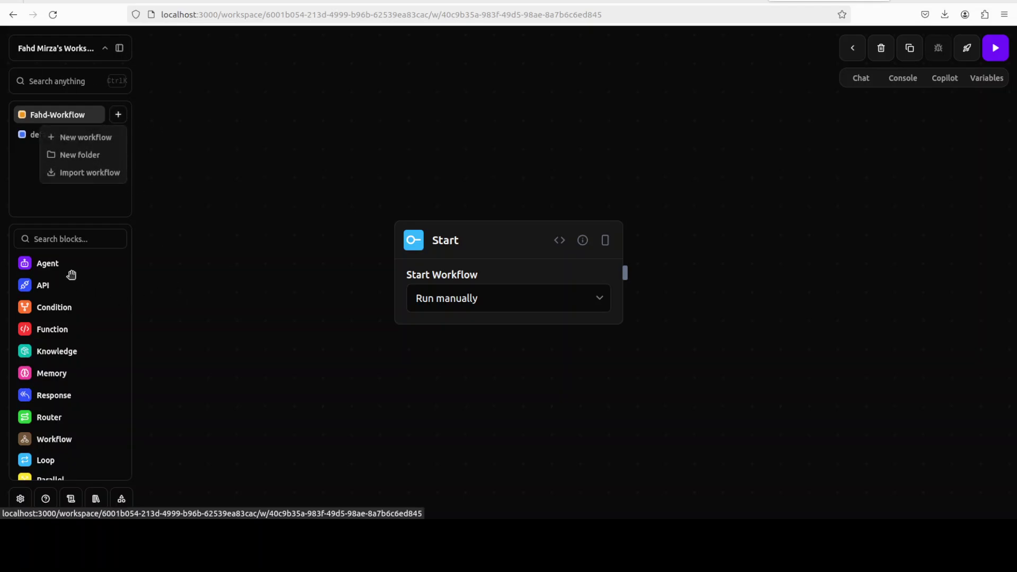
pyautogui.moveTo(47, 265); pyautogui.dragTo(706, 257)
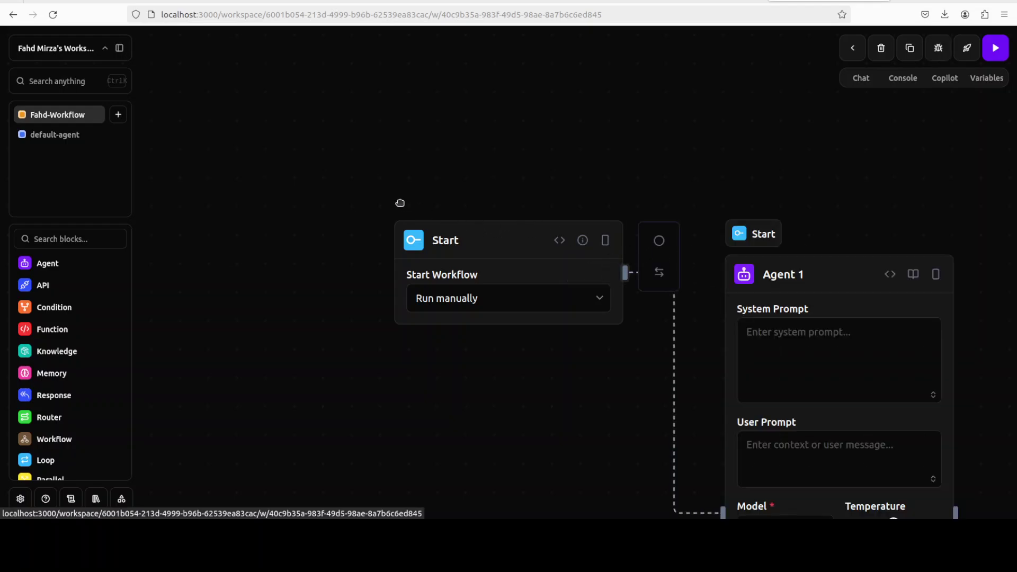
pyautogui.moveTo(485, 240); pyautogui.dragTo(242, 209)
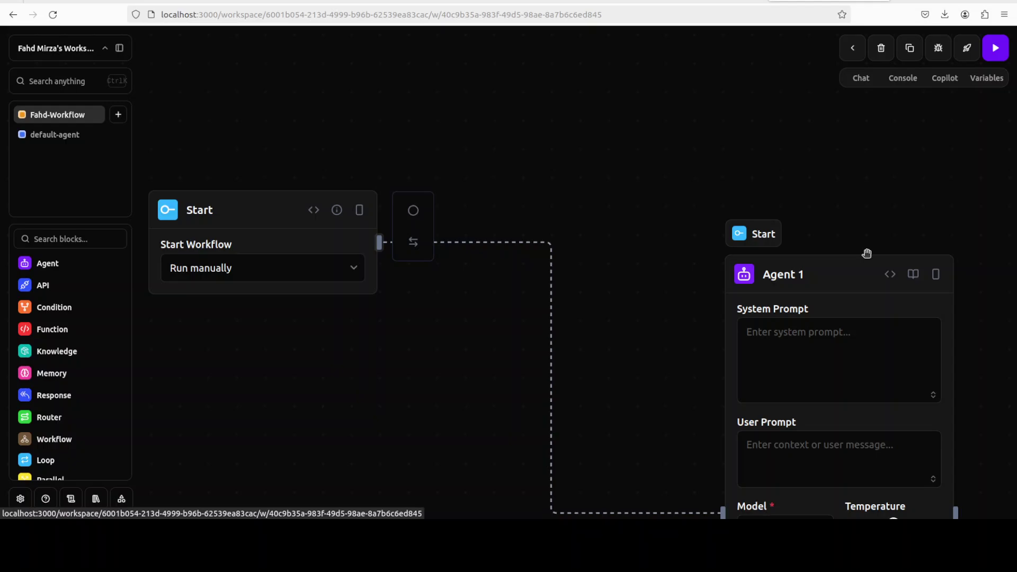
pyautogui.moveTo(775, 235); pyautogui.dragTo(508, 62)
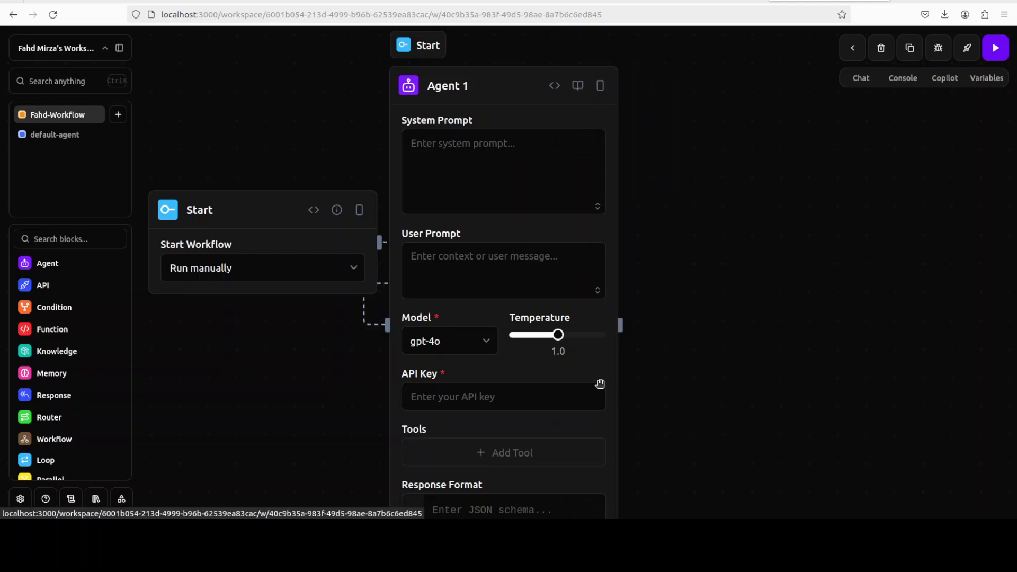
# Set Agent 1's model to the local gpt-oss:20b
pyautogui.click(486, 342)
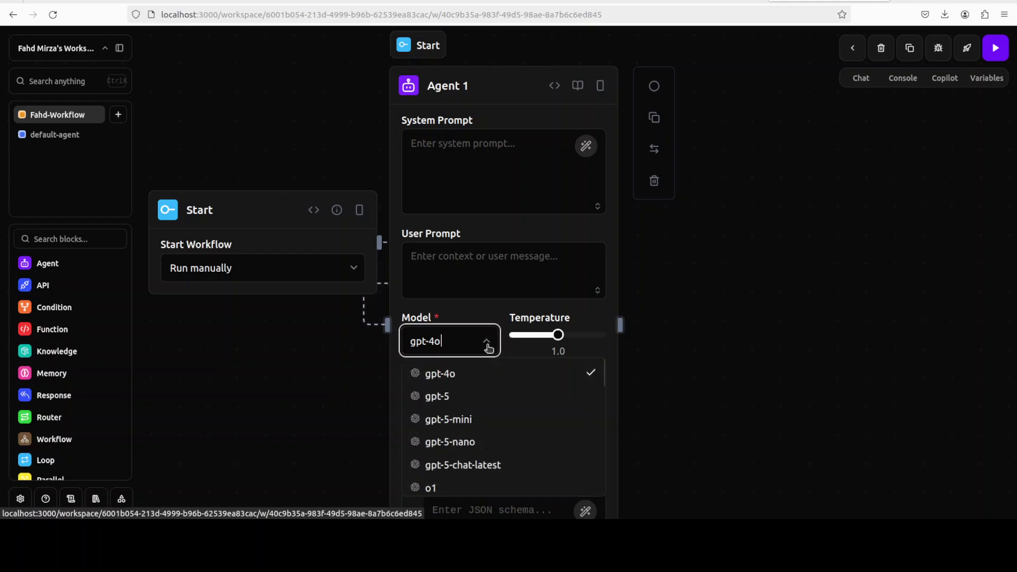
pyautogui.scroll(-1, 474, 440)
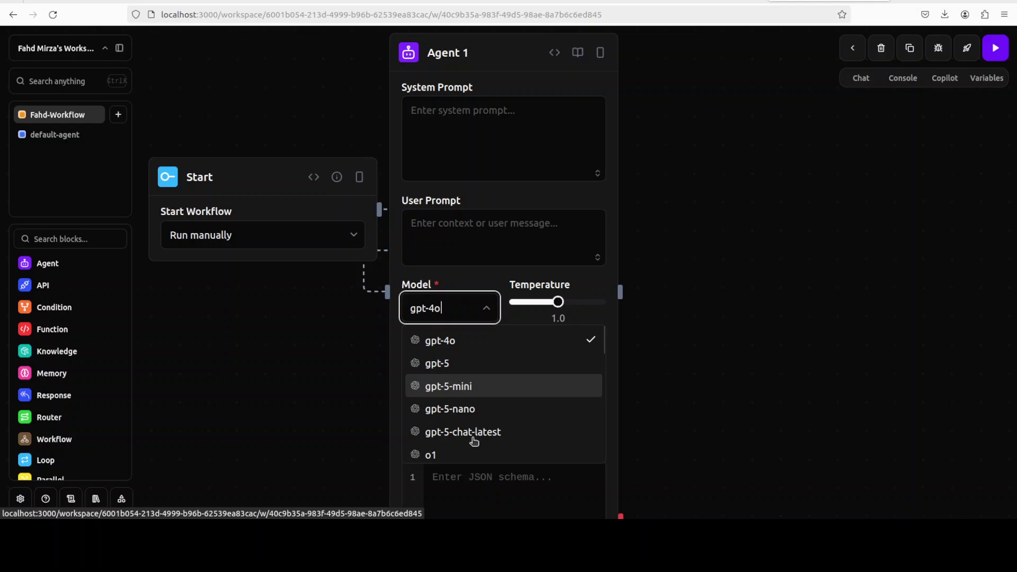
pyautogui.scroll(-3, 506, 410)
pyautogui.scroll(-2, 503, 402)
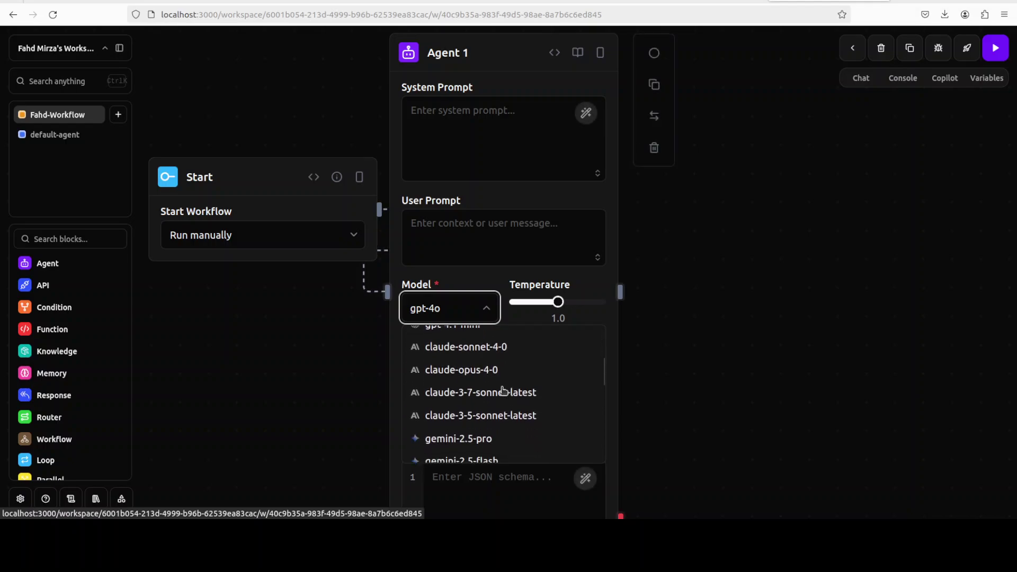
pyautogui.scroll(-10, 503, 391)
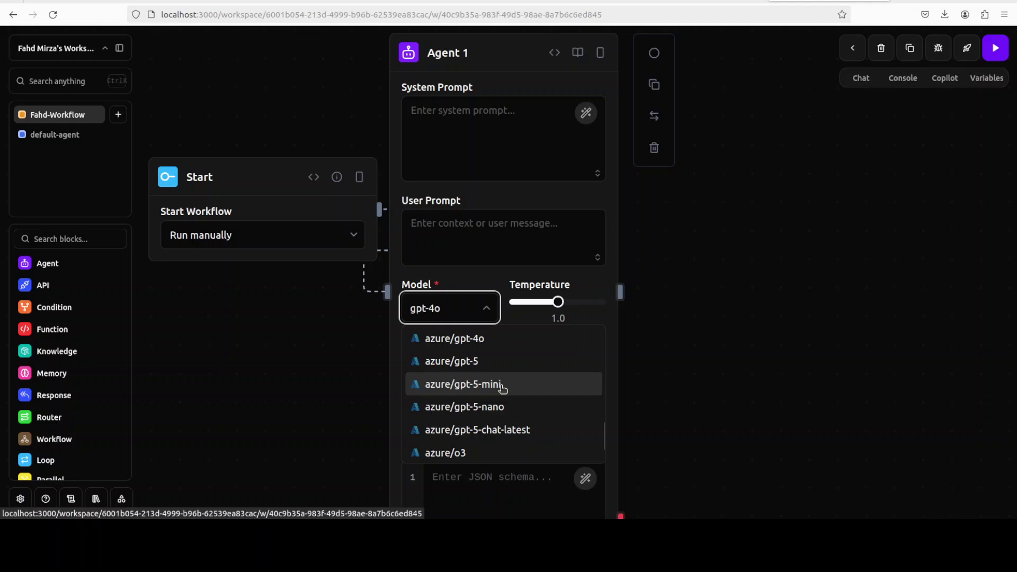
pyautogui.scroll(-3, 502, 390)
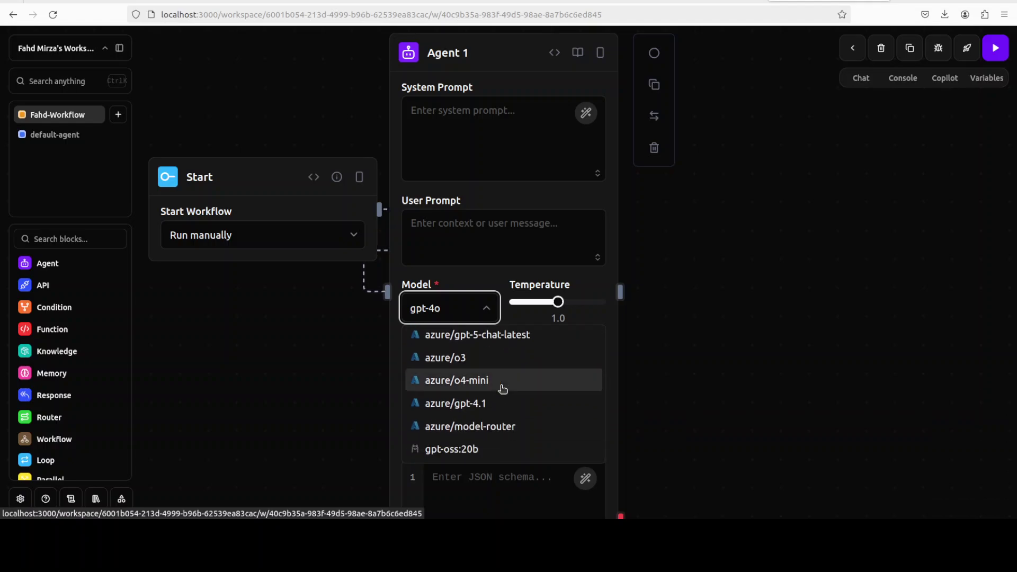
pyautogui.click(476, 450)
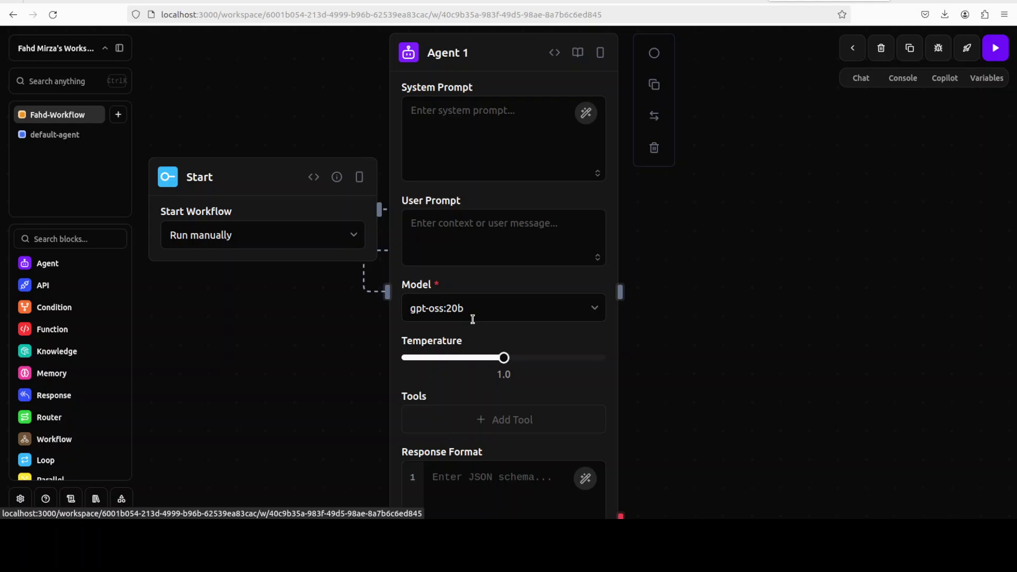
pyautogui.click(470, 122)
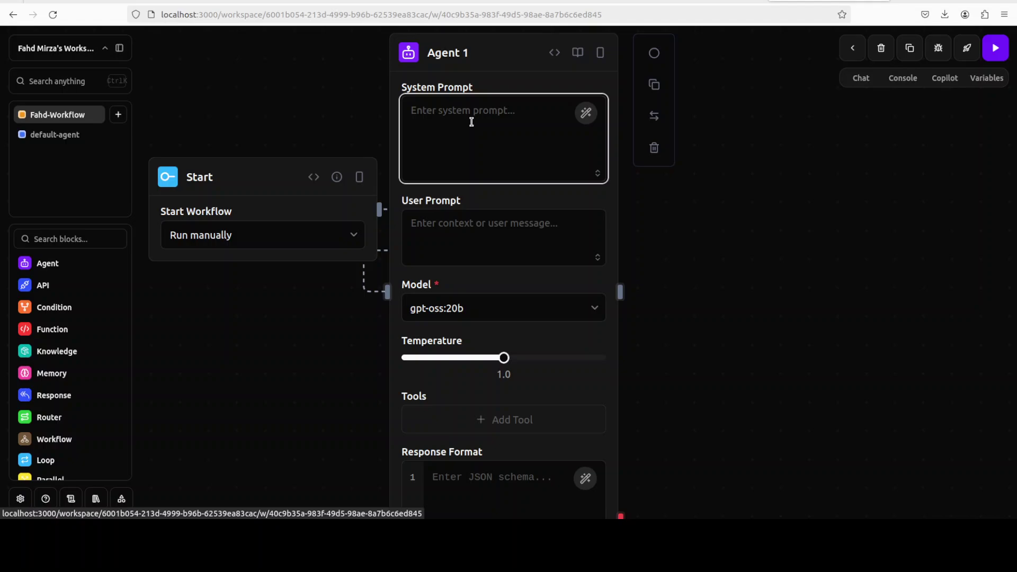
# Write Agent 1's system prompt: a comedian giving an original response to any user question
pyautogui.write('You are a comedian, and you need')
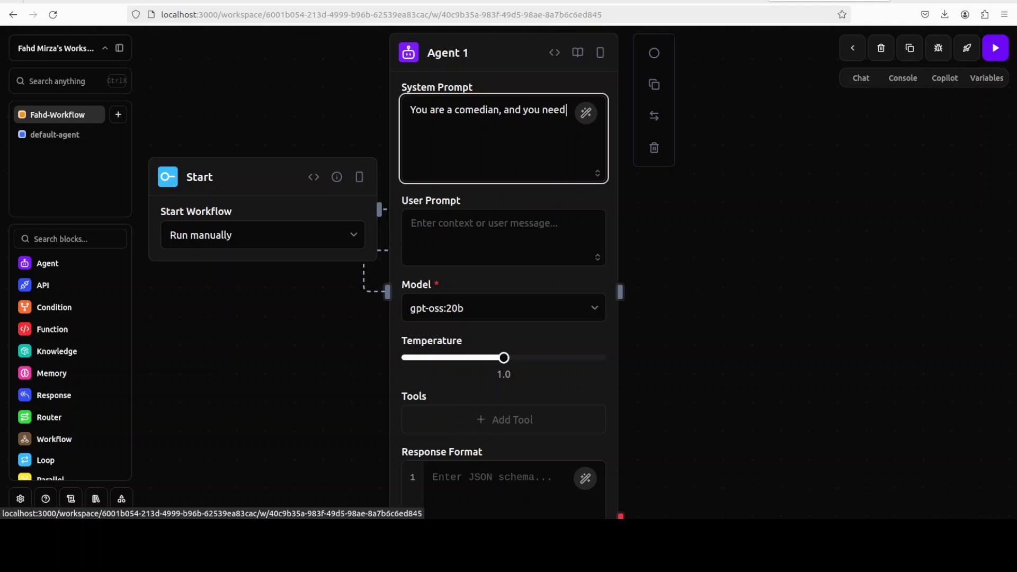
pyautogui.write(' to come up with some')
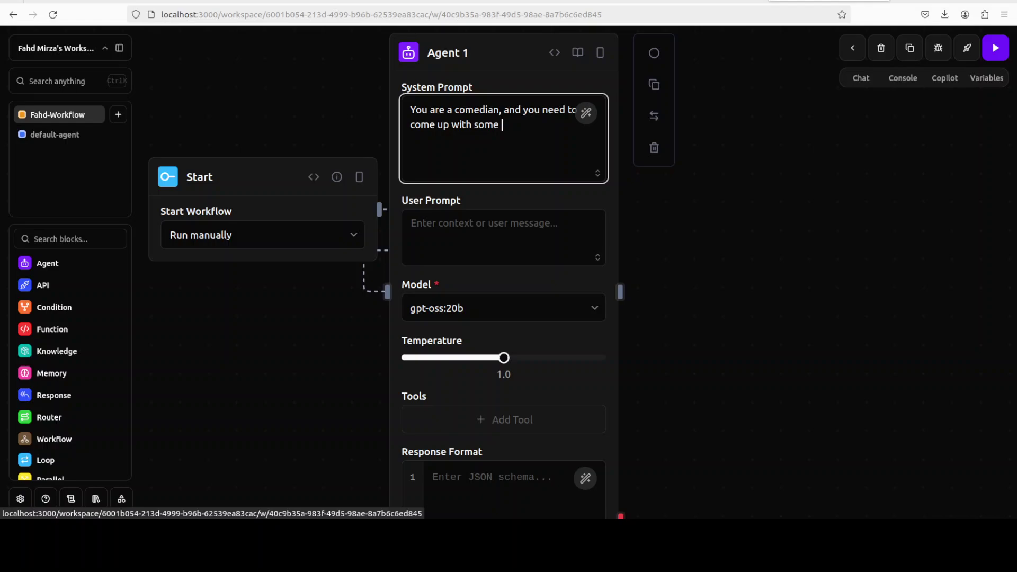
pyautogui.write(' original joke in respons')
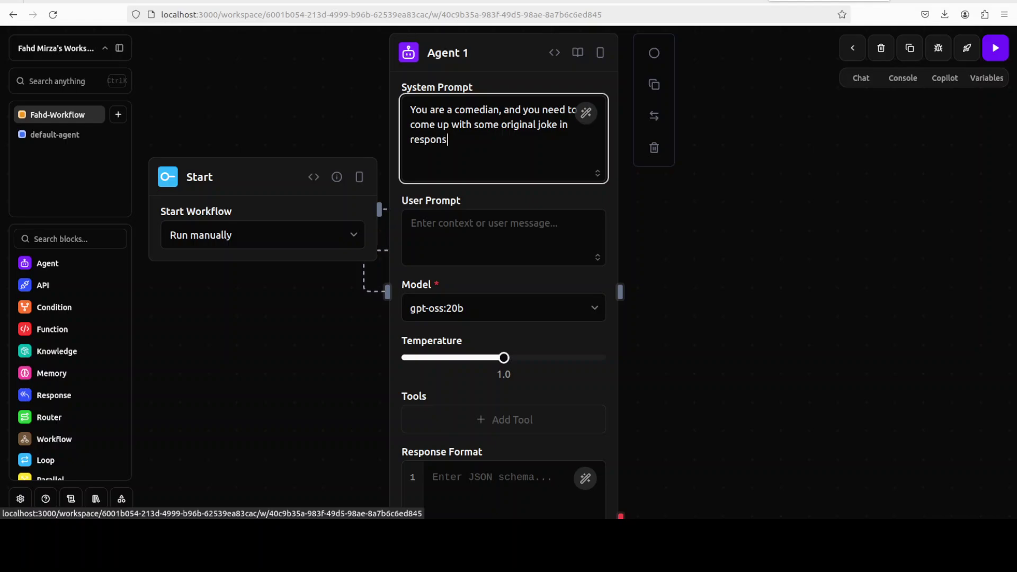
pyautogui.write("e to user's any question.")
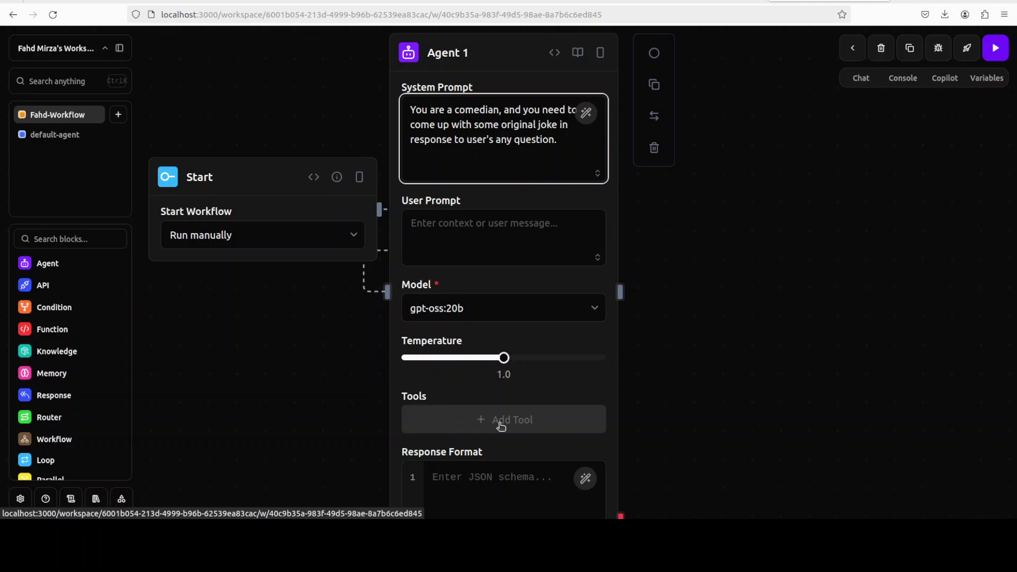
pyautogui.click(501, 421)
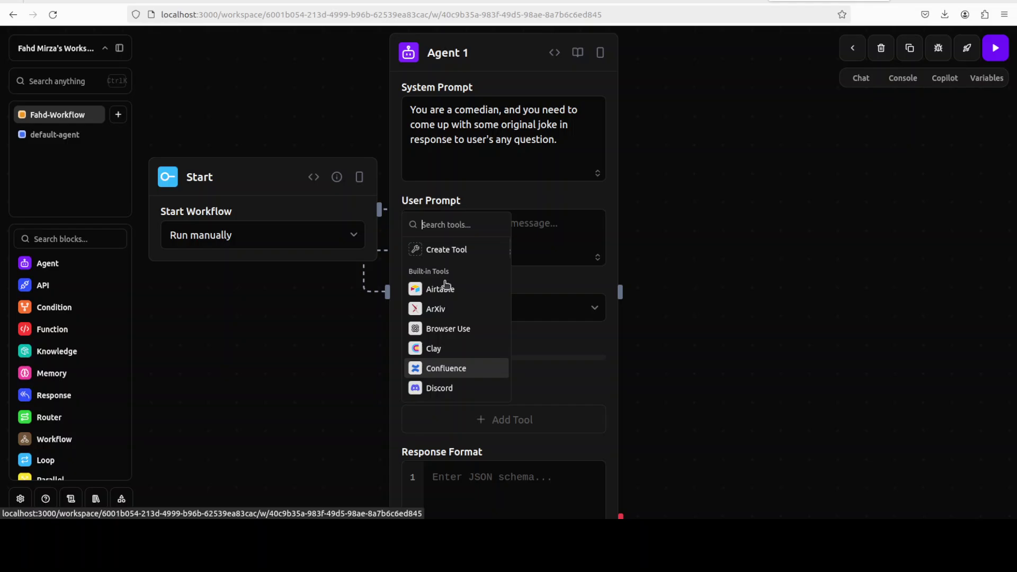
pyautogui.click(440, 253)
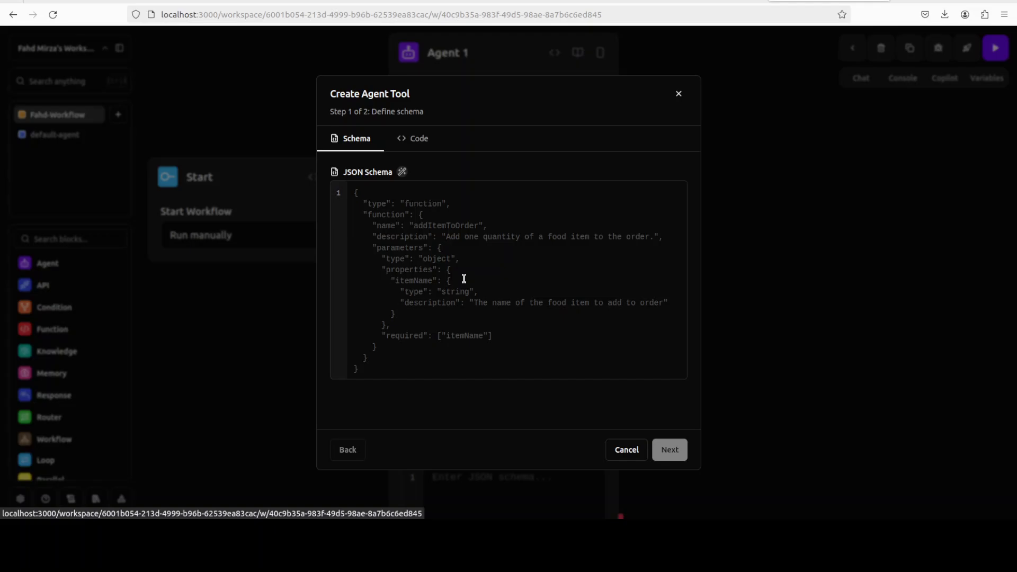
pyautogui.click(418, 145)
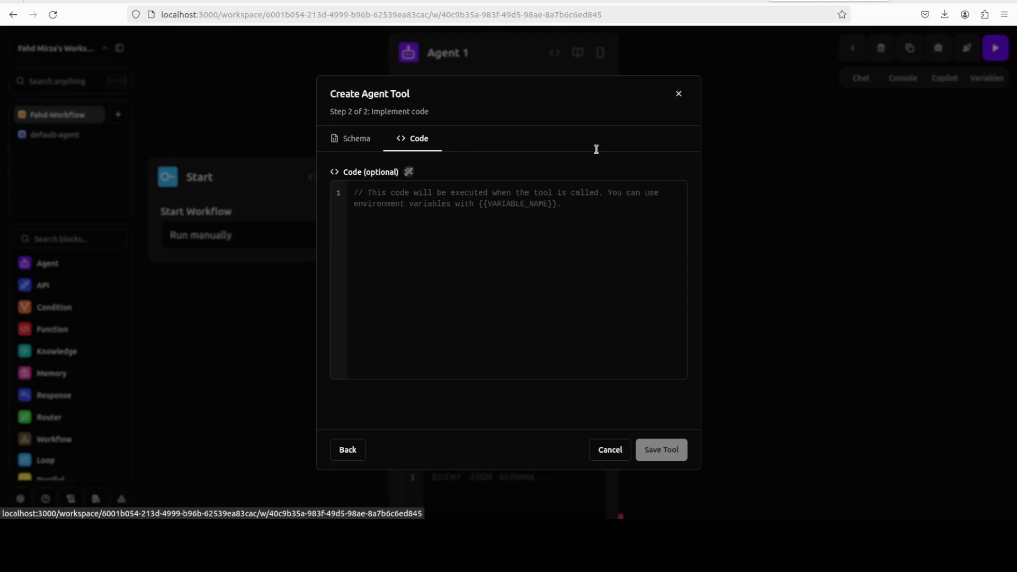
pyautogui.click(680, 95)
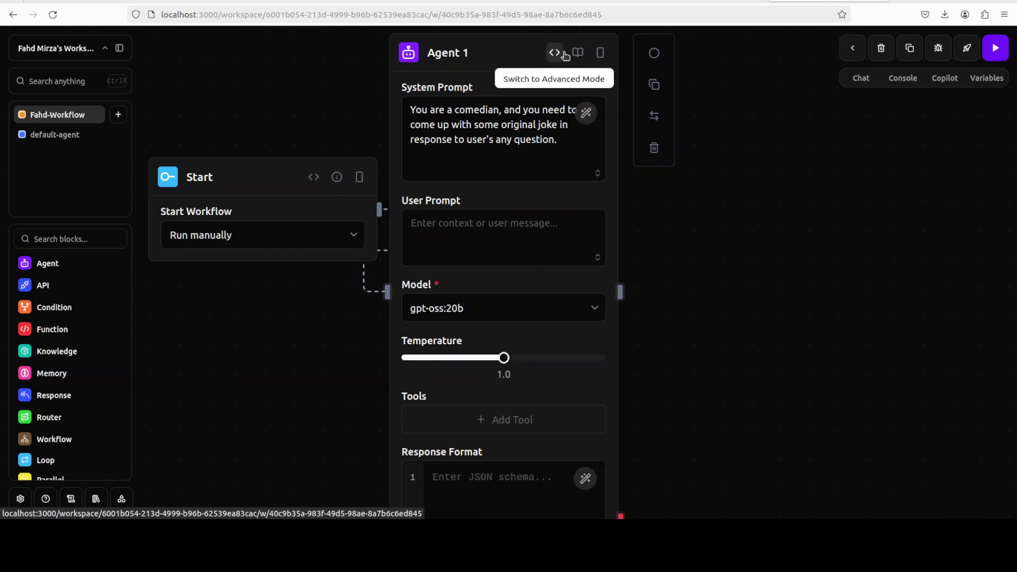
pyautogui.click(555, 54)
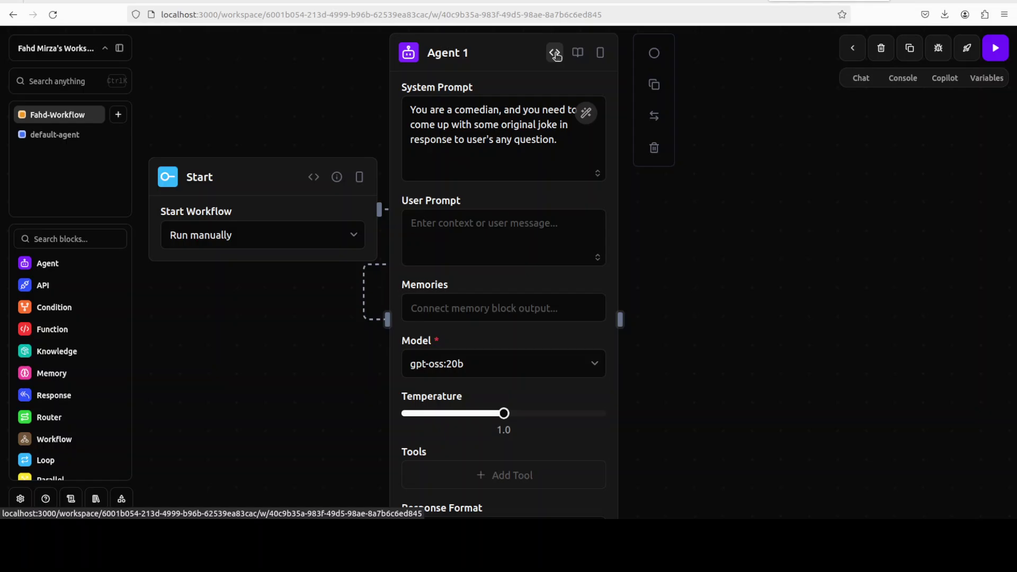
pyautogui.click(556, 55)
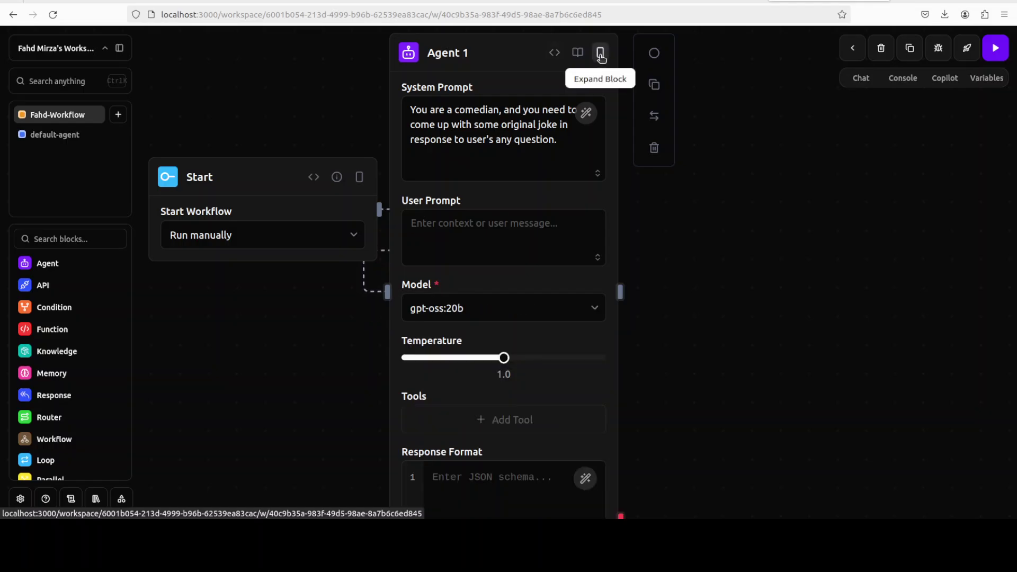
# Set the browser page zoom to 90%
pyautogui.click(1004, 14)
pyautogui.click(940, 285)
pyautogui.click(941, 284)
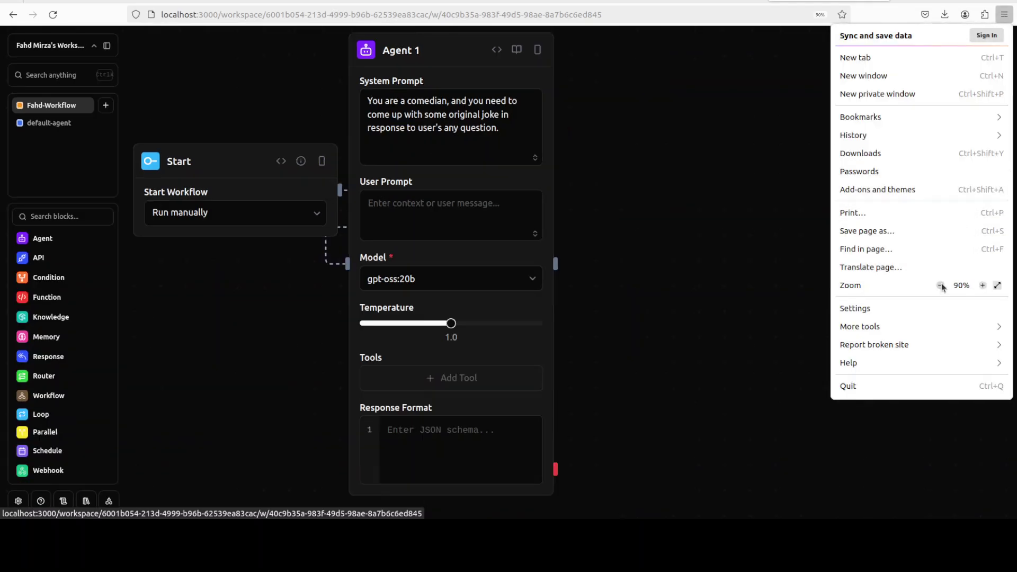
pyautogui.click(940, 285)
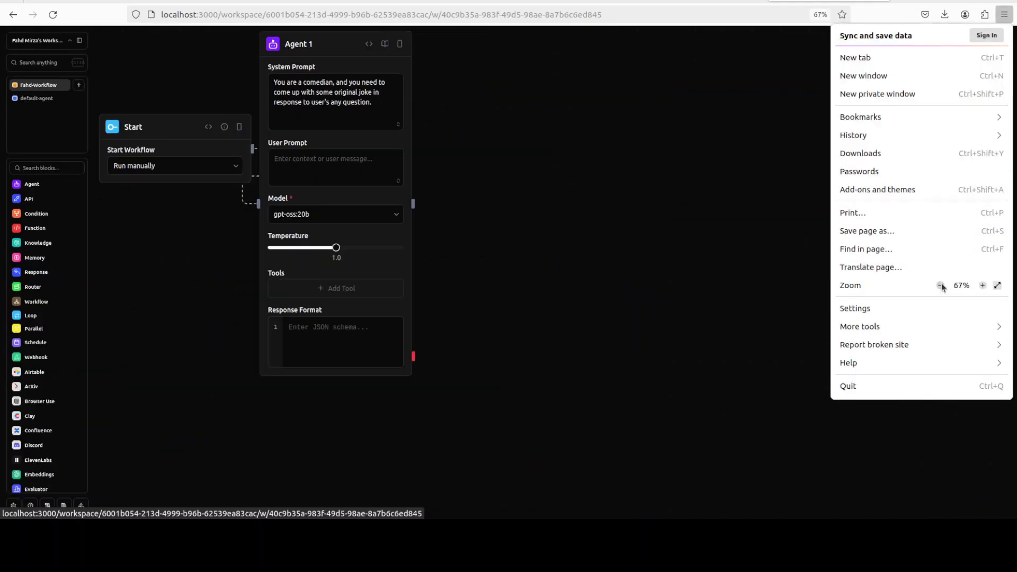
pyautogui.click(982, 286)
pyautogui.click(981, 286)
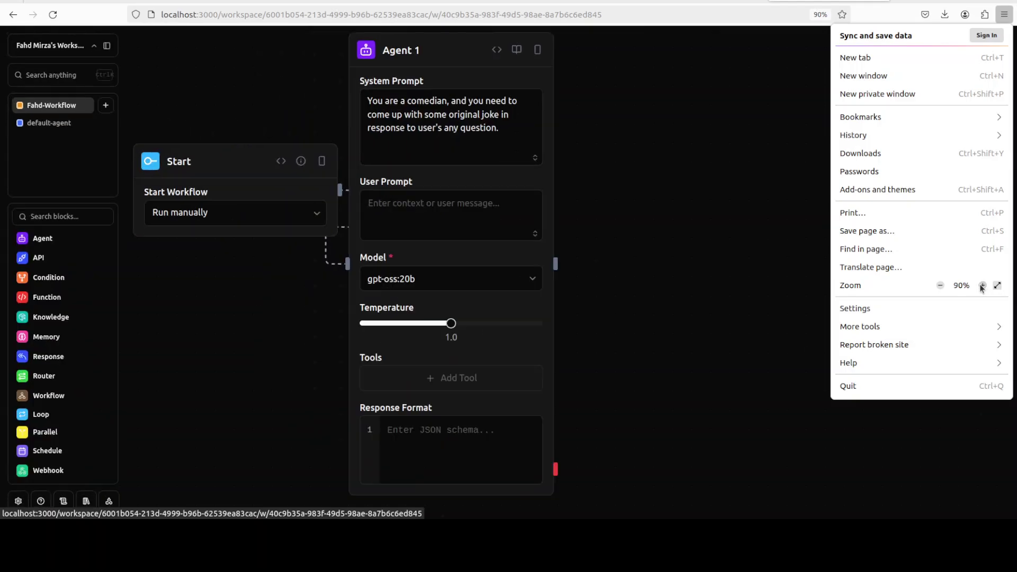
pyautogui.click(646, 273)
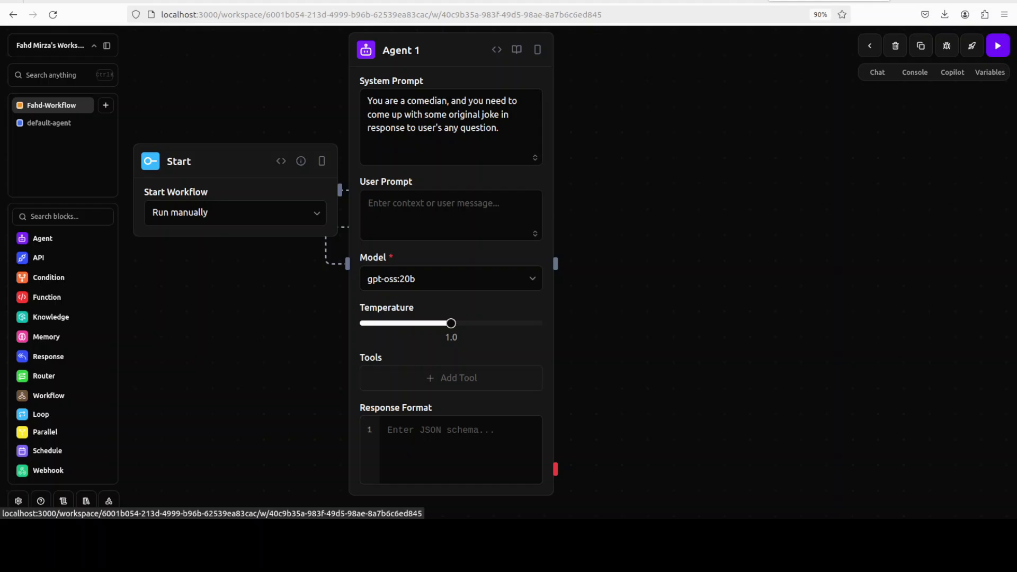
# Open the test chat and choose Agent 1's content as the chat output source
pyautogui.click(49, 395)
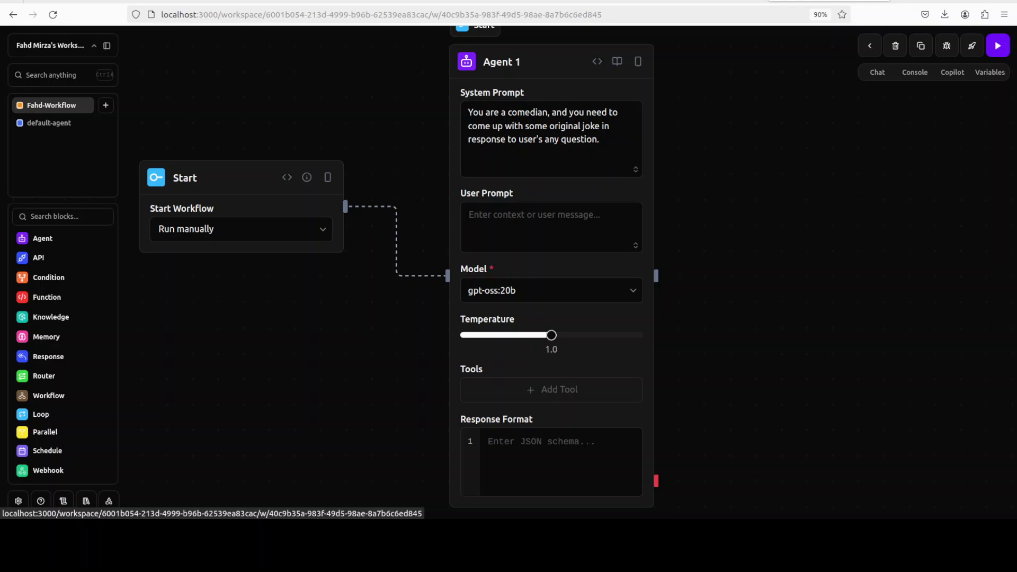
pyautogui.click(876, 72)
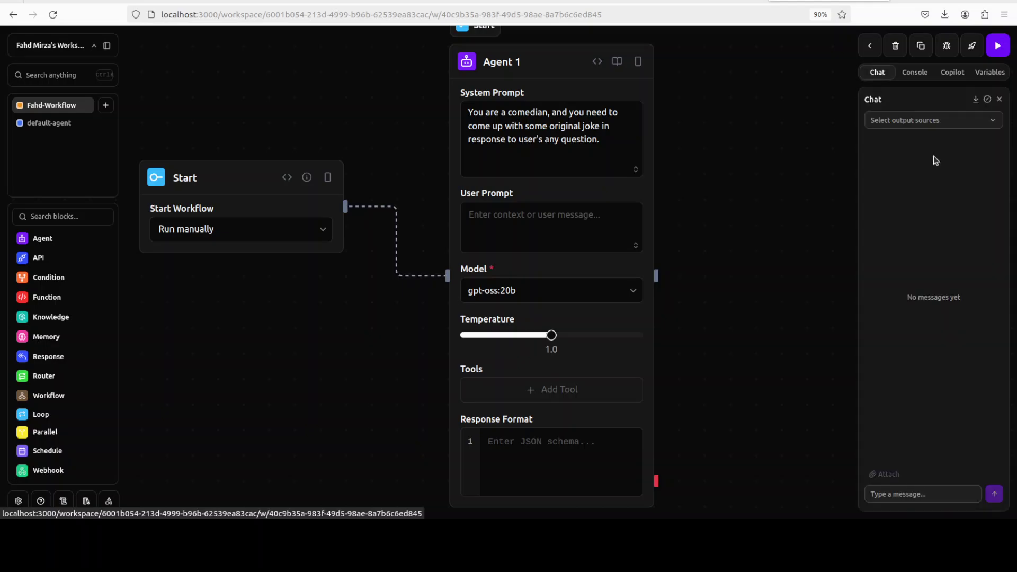
pyautogui.click(928, 125)
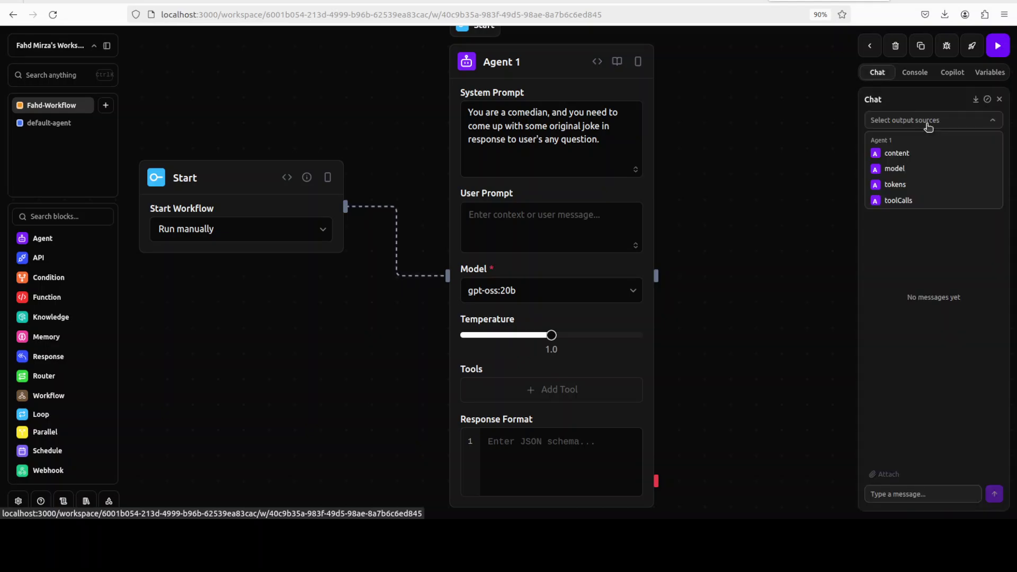
pyautogui.click(917, 154)
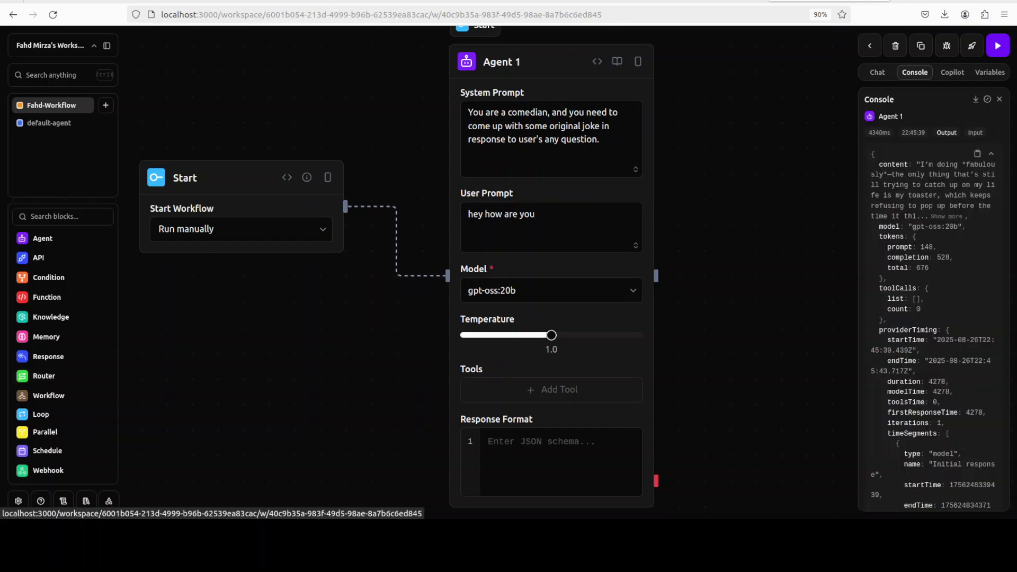
# Select the 'hey how are you' prompt, then expand and scroll through Agent 1's full joke output
pyautogui.click(522, 216)
pyautogui.moveTo(536, 214); pyautogui.dragTo(463, 217)
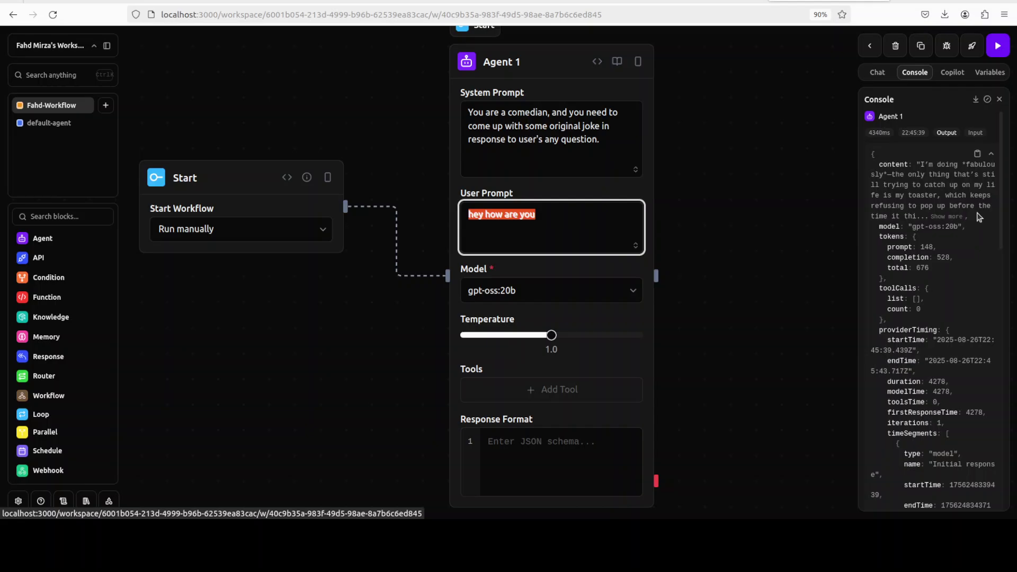
pyautogui.click(940, 217)
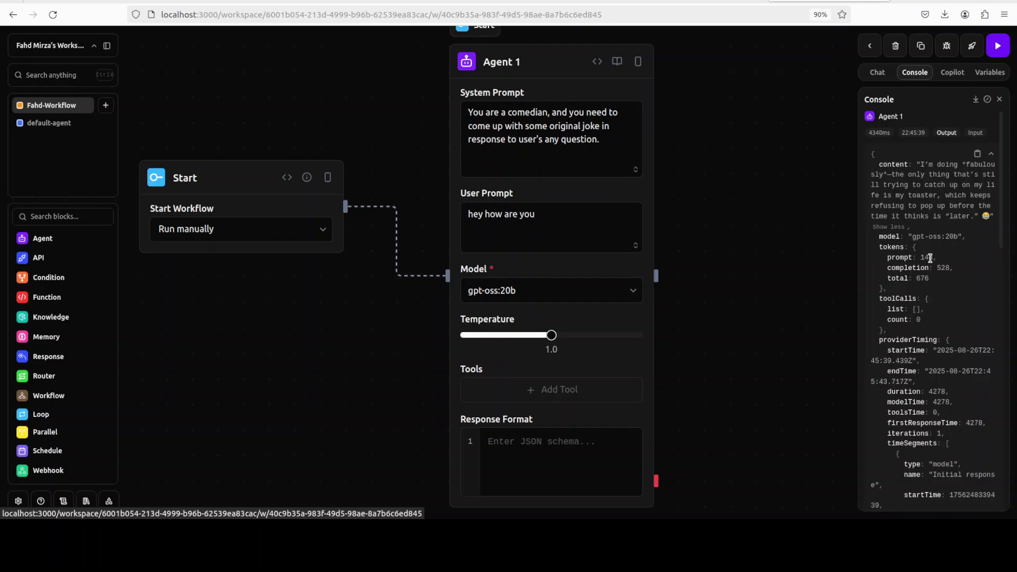
pyautogui.scroll(-2, 944, 310)
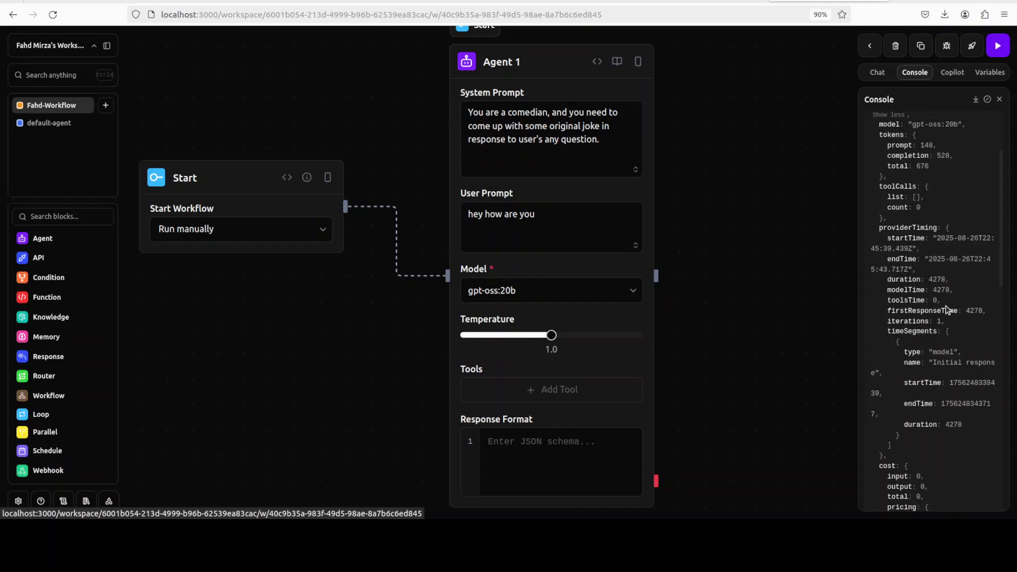
pyautogui.scroll(-5, 946, 310)
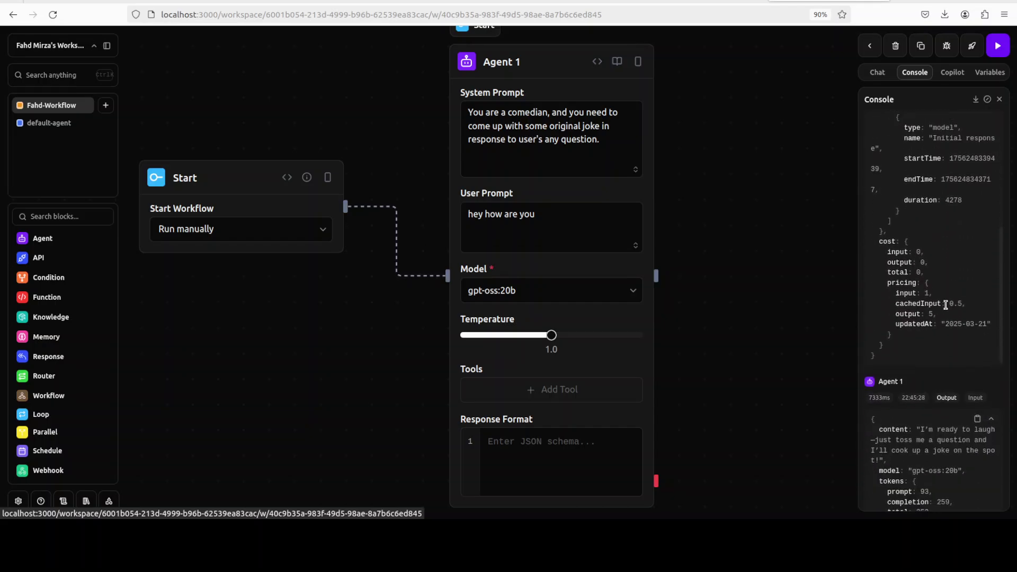
pyautogui.scroll(-1, 946, 307)
pyautogui.scroll(-2, 947, 308)
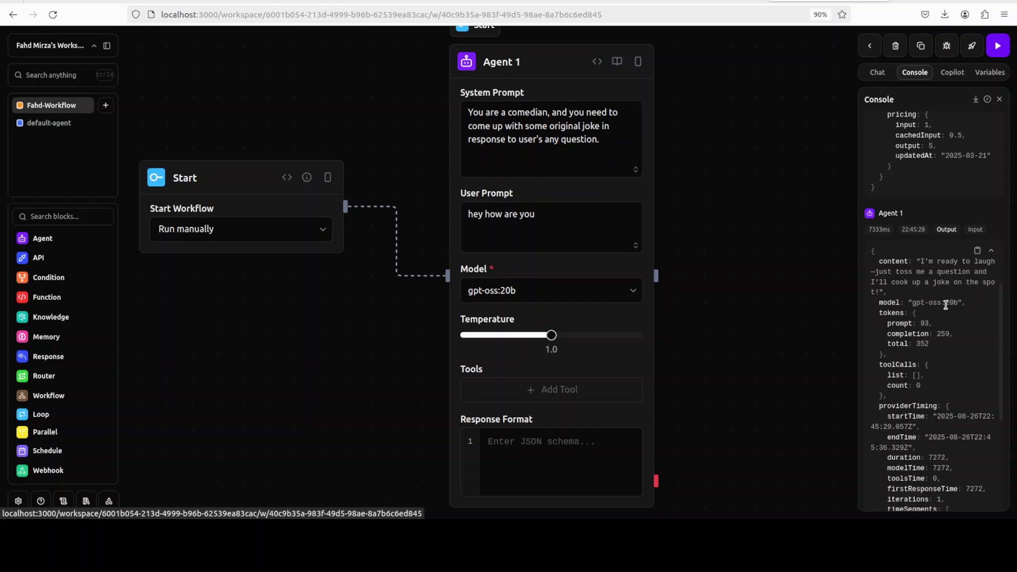
pyautogui.scroll(-5, 946, 305)
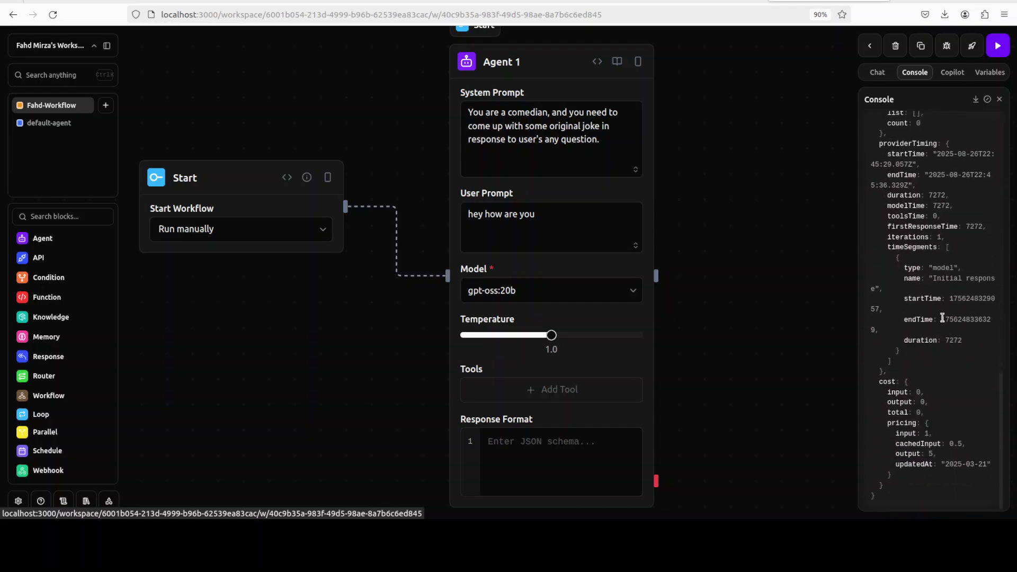
pyautogui.scroll(-15, 943, 318)
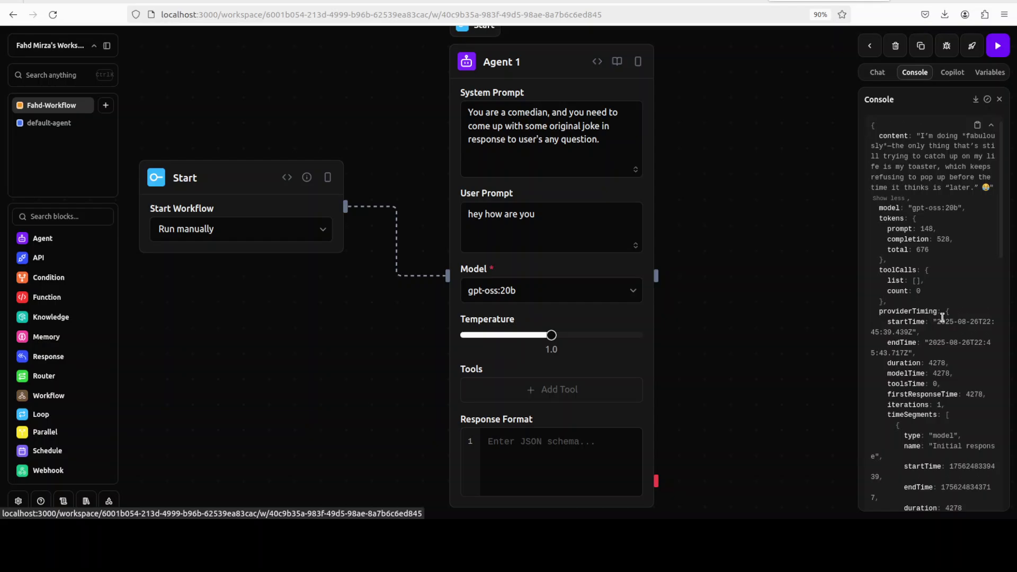
# Look over the Chat and Copilot panels, ending on the empty Variables panel
pyautogui.click(879, 76)
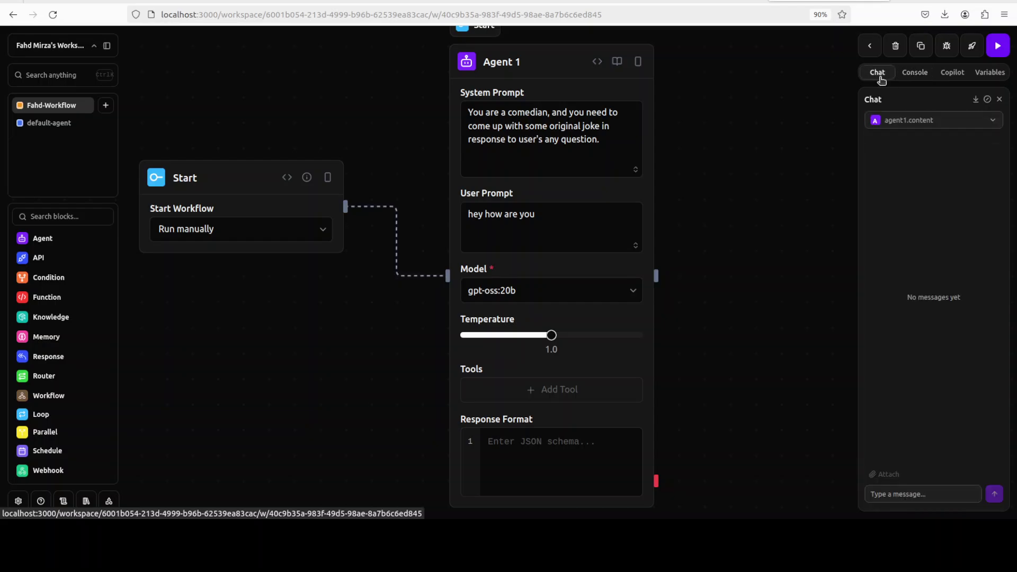
pyautogui.click(948, 77)
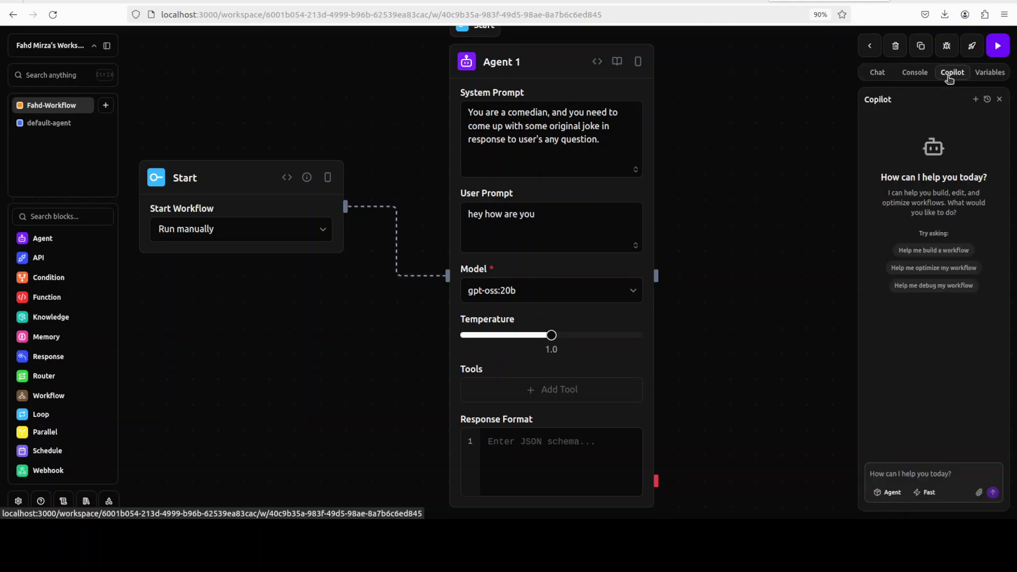
pyautogui.click(990, 74)
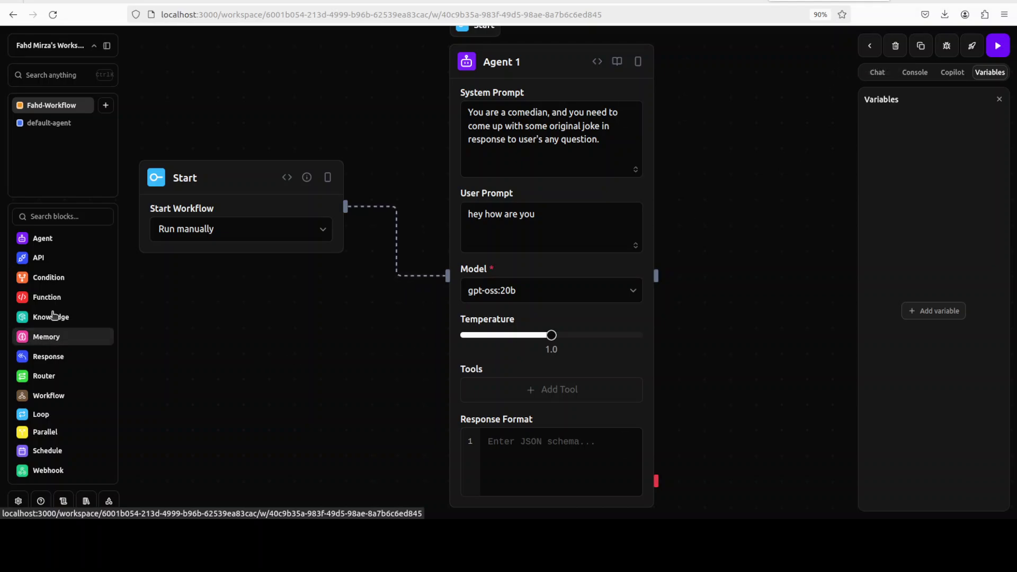
# Add a Knowledge 1 block, keep its Search operation, and place it beneath Start
pyautogui.moveTo(500, 311); pyautogui.dragTo(734, 204)
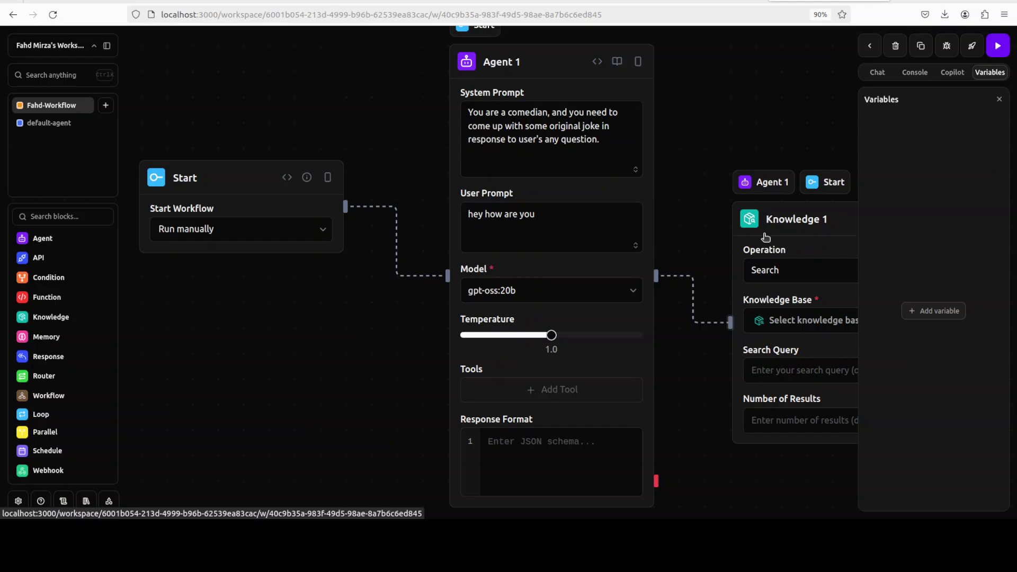
pyautogui.moveTo(836, 212); pyautogui.dragTo(721, 103)
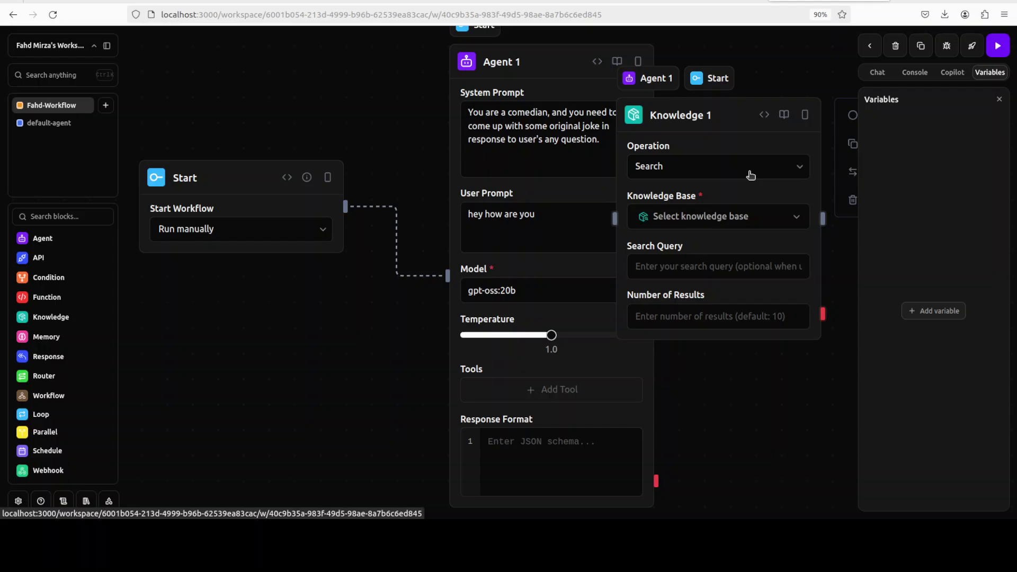
pyautogui.click(800, 169)
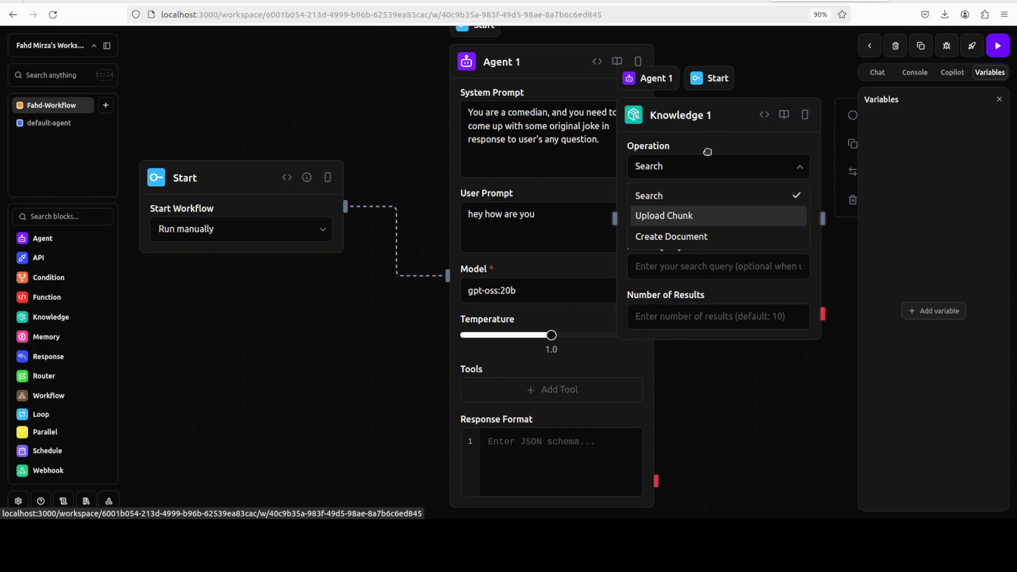
pyautogui.moveTo(650, 113); pyautogui.dragTo(270, 318)
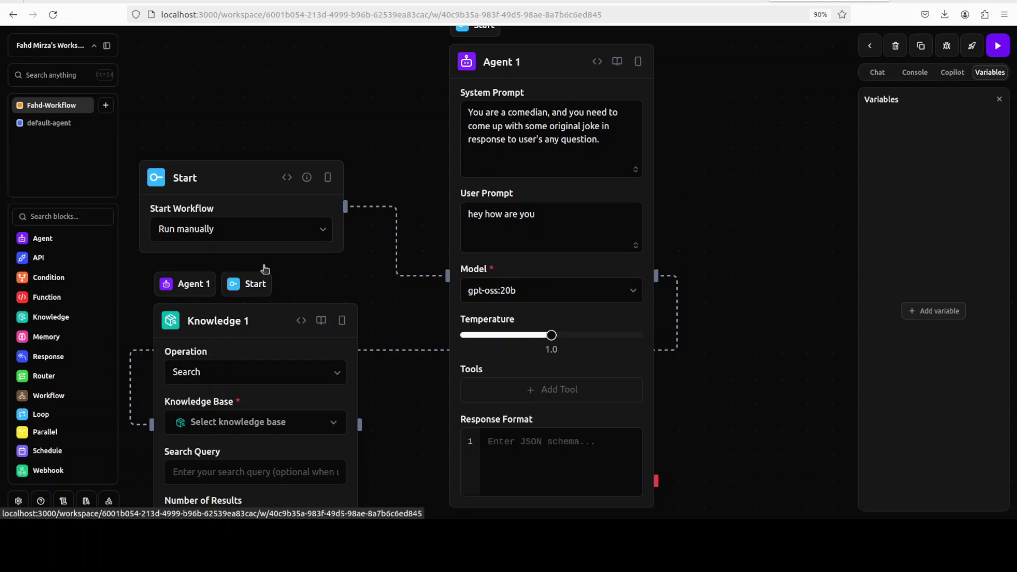
# Add an Agent 2 block and a Router 1 block, placing Router 1 at the upper left
pyautogui.moveTo(23, 238); pyautogui.dragTo(709, 139)
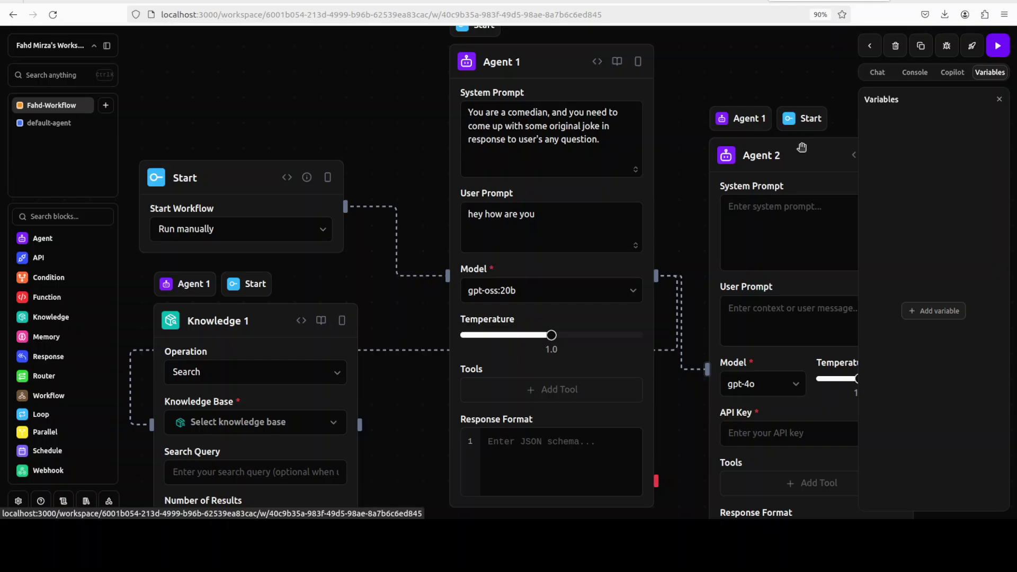
pyautogui.moveTo(802, 146); pyautogui.dragTo(796, 72)
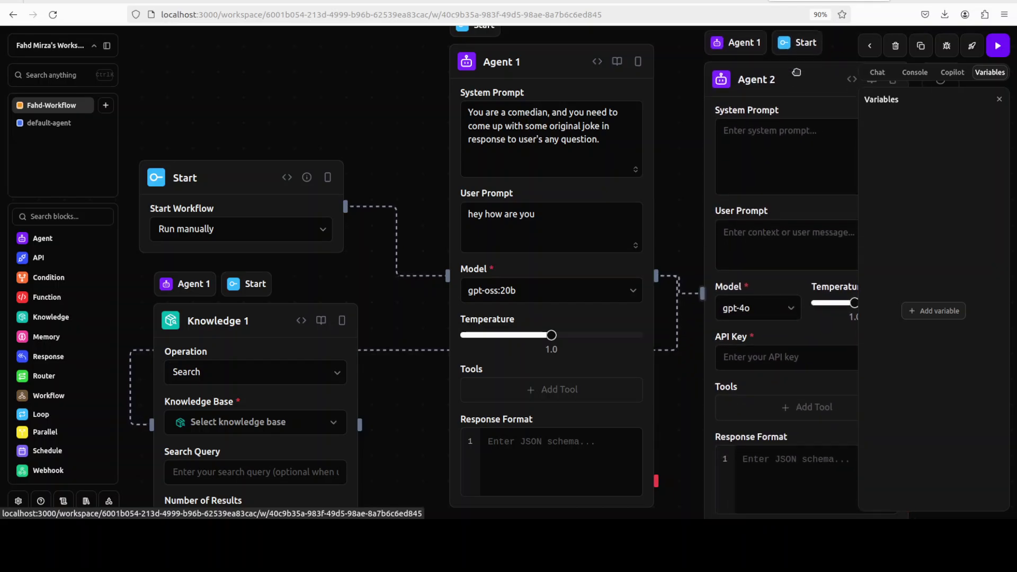
pyautogui.moveTo(44, 375); pyautogui.dragTo(662, 215)
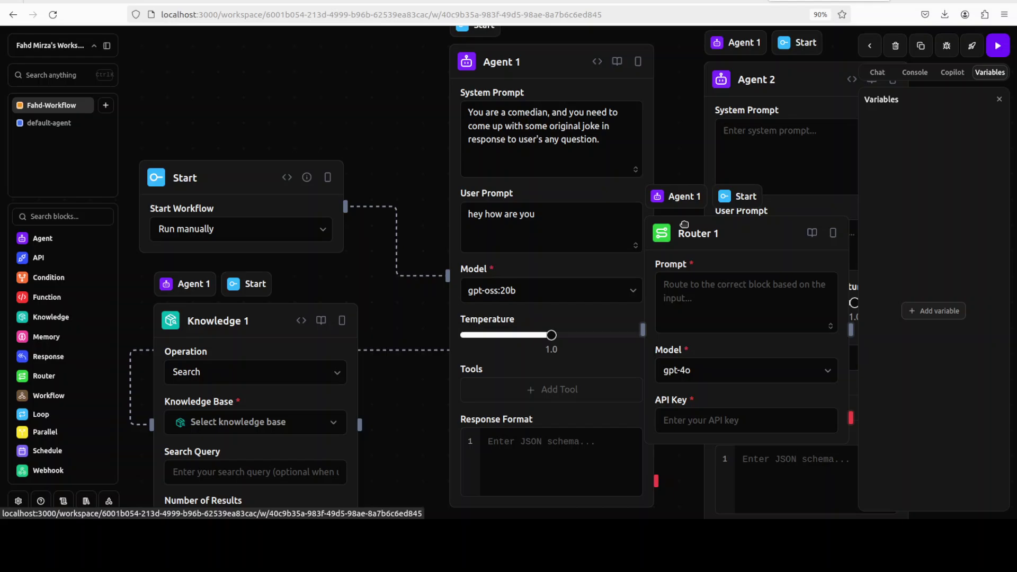
pyautogui.moveTo(684, 224); pyautogui.dragTo(281, 99)
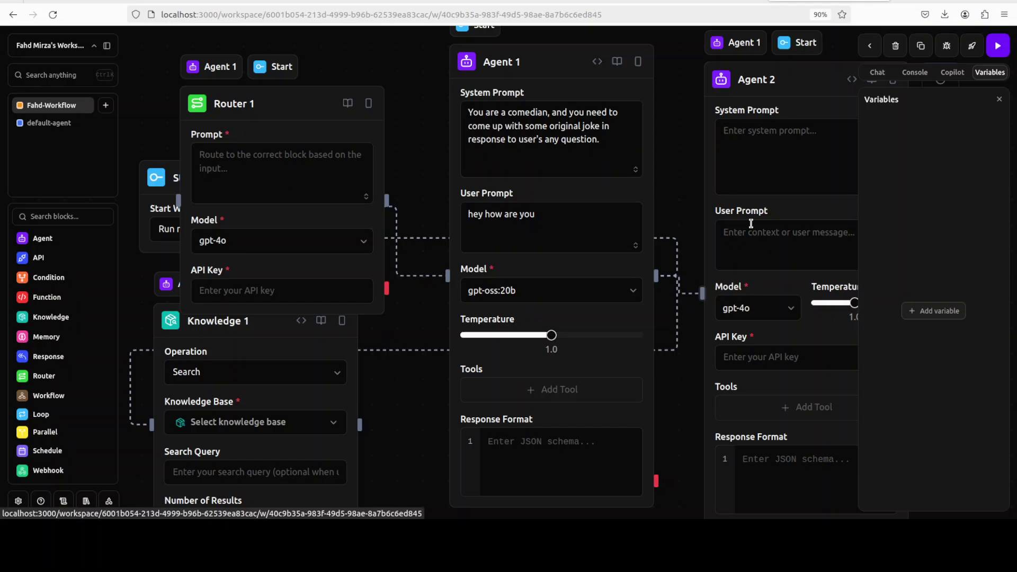
pyautogui.moveTo(572, 281)
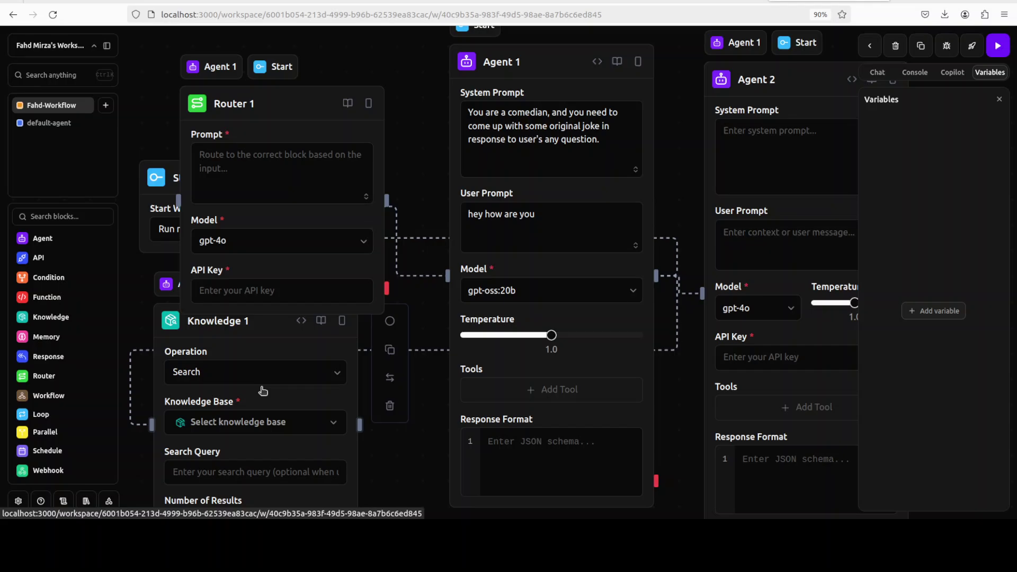
pyautogui.moveTo(690, 115)
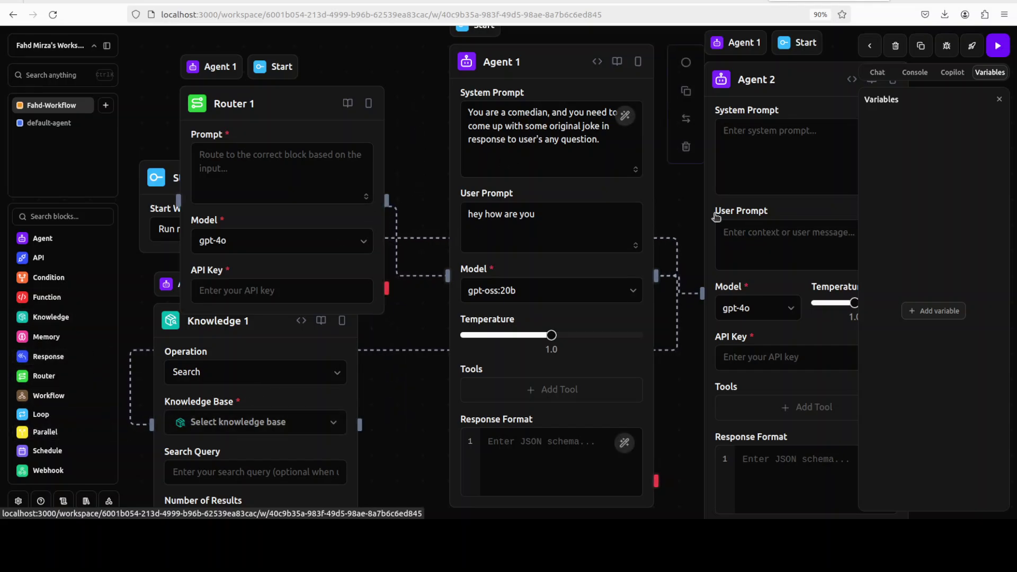
# View the simstudioai/sim GitHub README, then switch to the YouTube channel tab
pyautogui.click(583, 2)
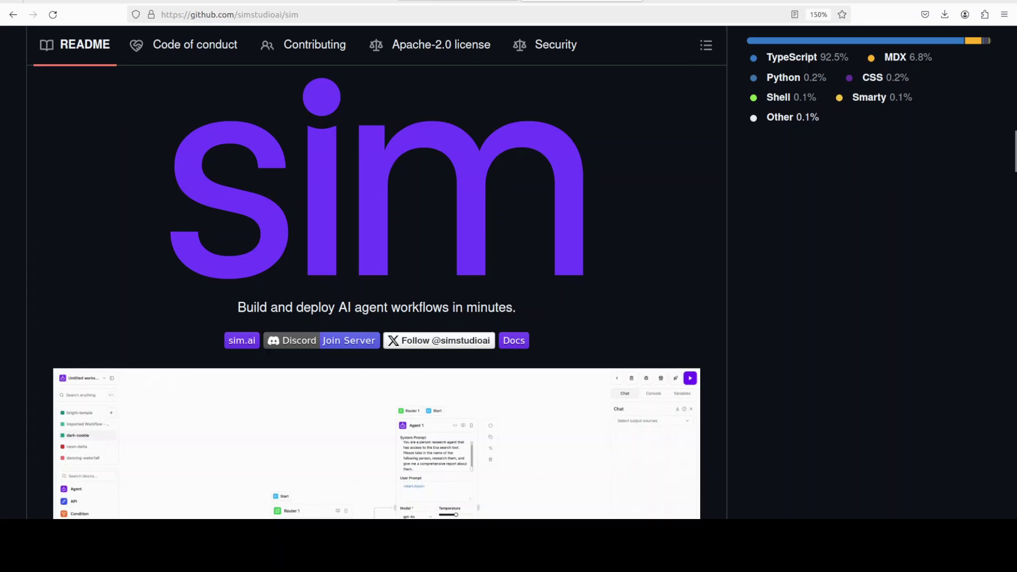
pyautogui.hotkey('ctrl', 'shift', 'Tab')
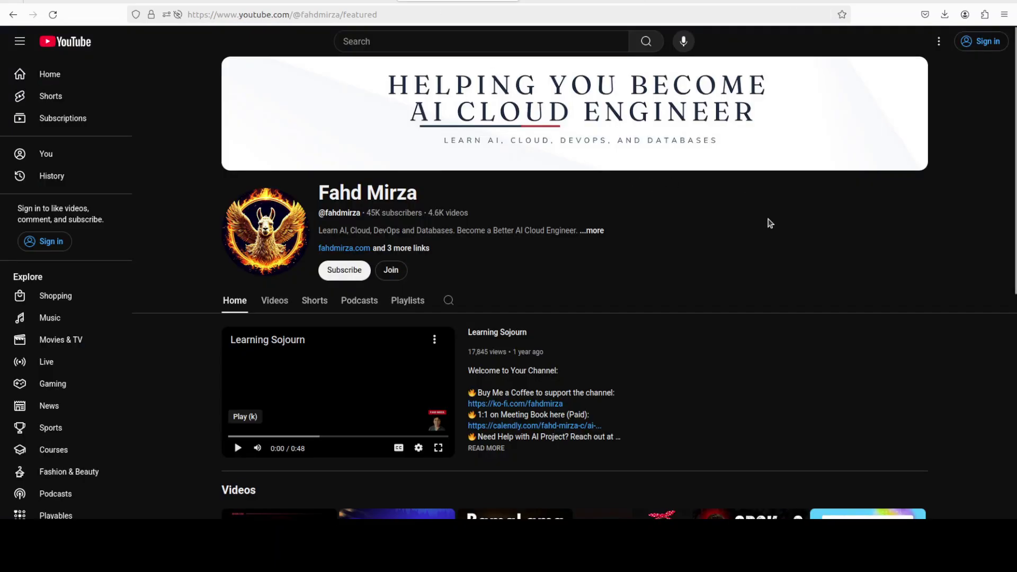